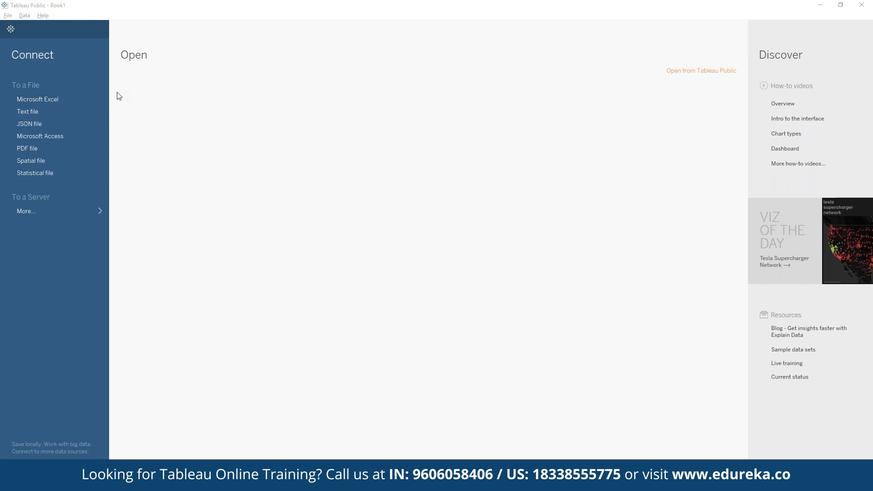
Connect to the Excel workbook Global Superstore Orders 2016.xlsx from the Downloads folder as the data source.
left_click(41, 100)
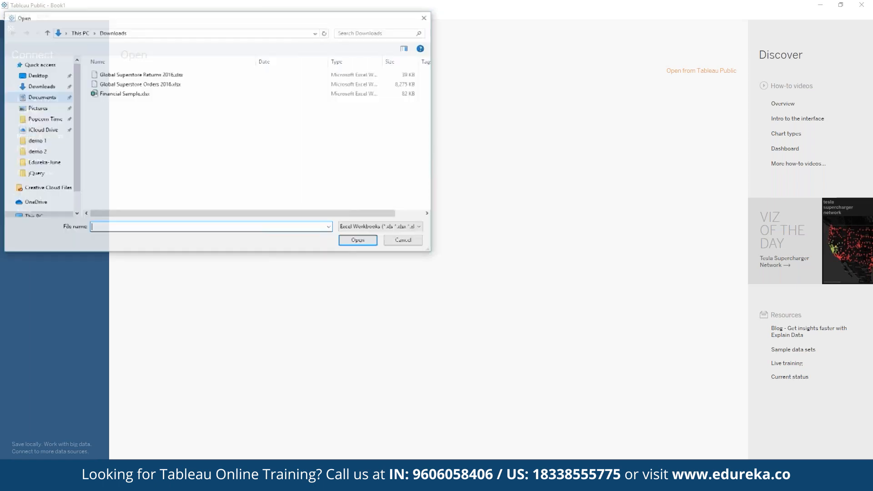
left_click(172, 89)
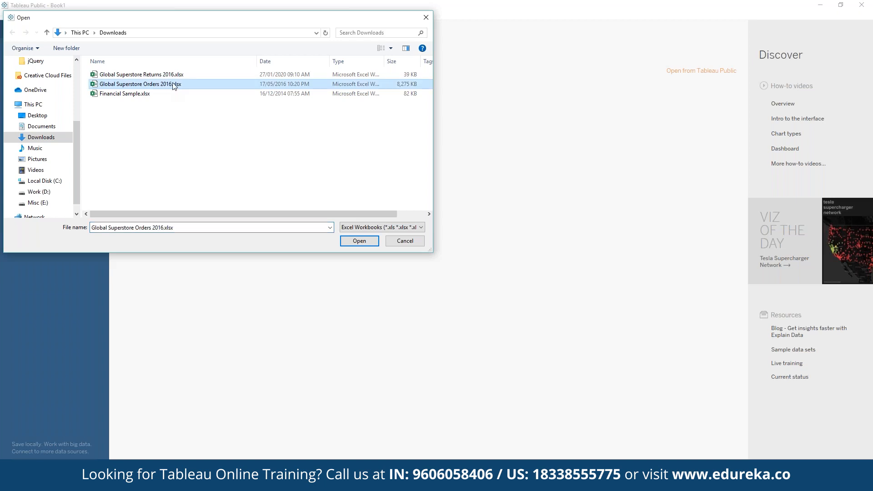
left_click(175, 76)
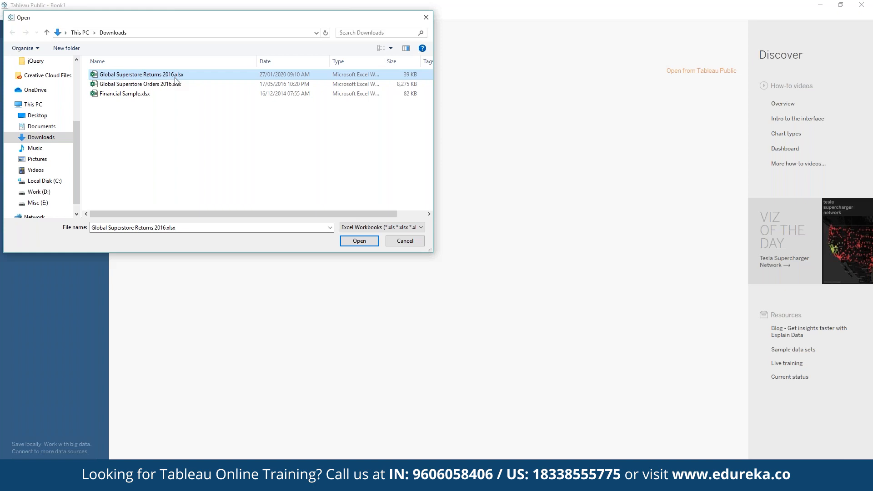
left_click(194, 88)
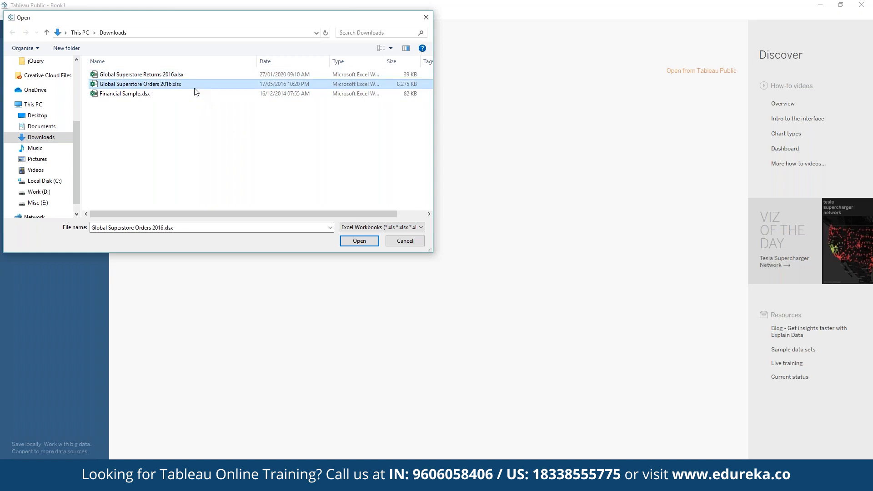
left_click(356, 241)
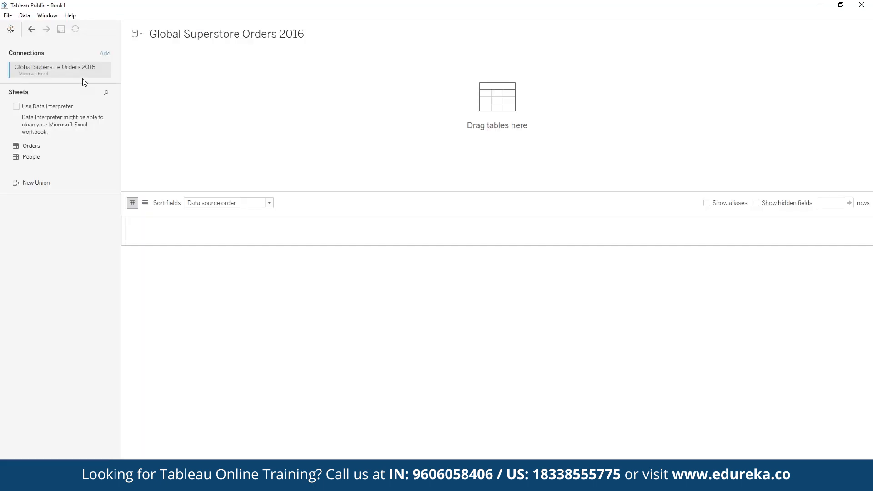
double_click(59, 73)
left_click(866, 132)
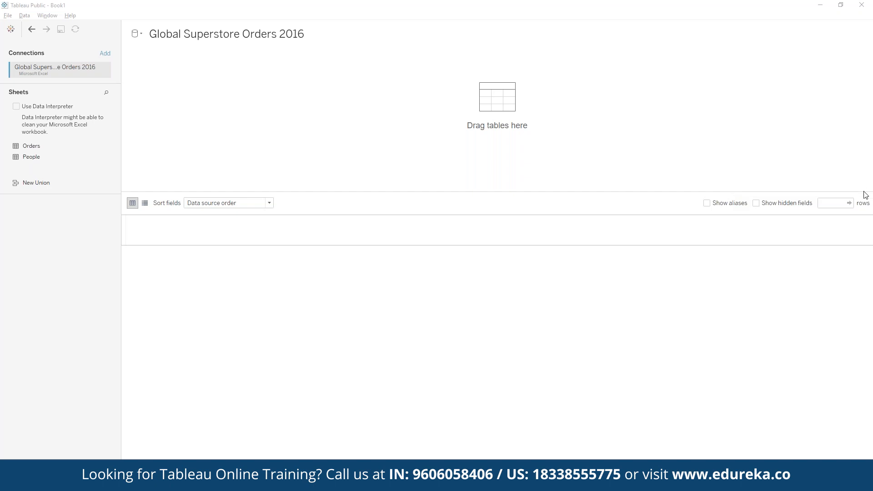
Place the People table on the data source canvas and replace it with the Orders table.
left_click(44, 145)
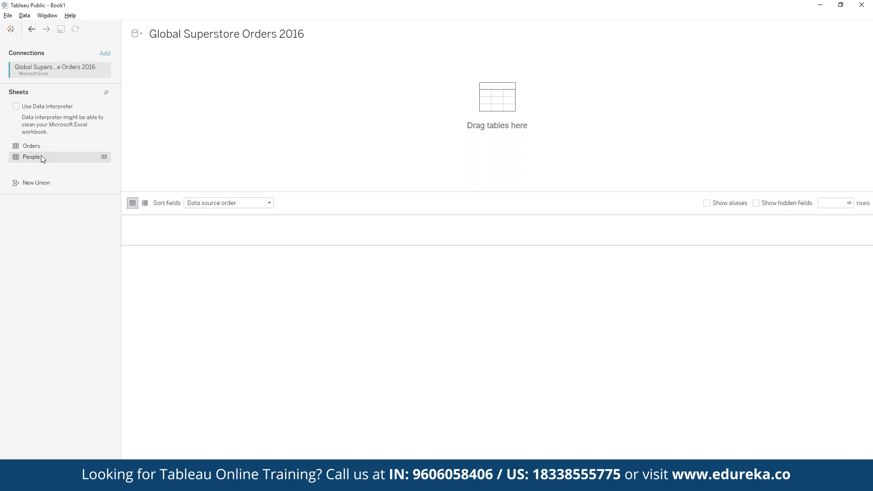
double_click(42, 157)
left_click(42, 150)
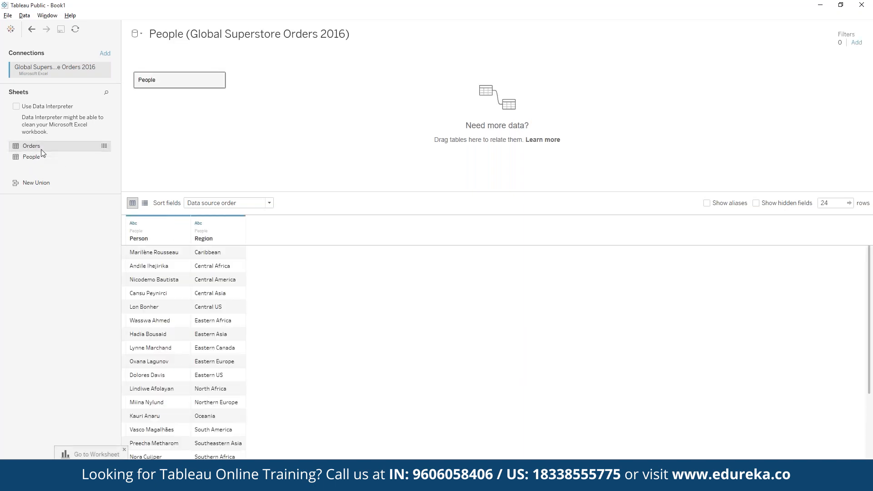
double_click(33, 150)
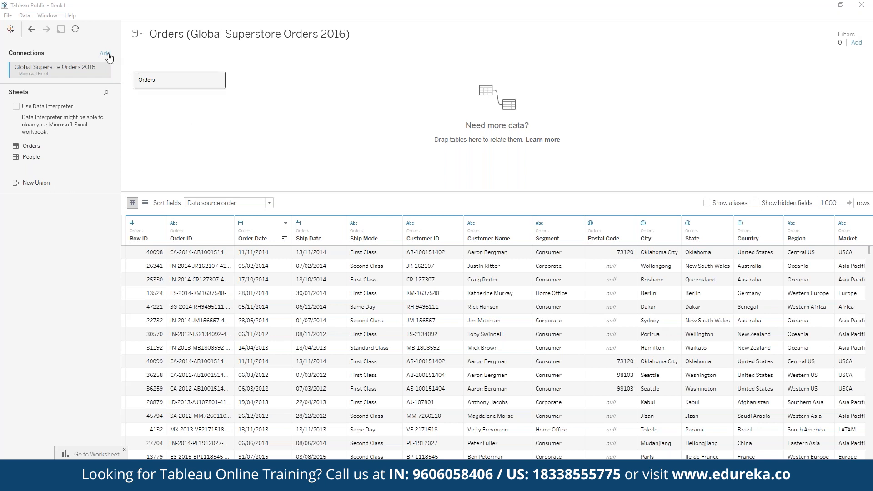
Add a second Microsoft Excel connection to Global Superstore Returns 2016.xlsx from the Downloads folder.
left_click(105, 54)
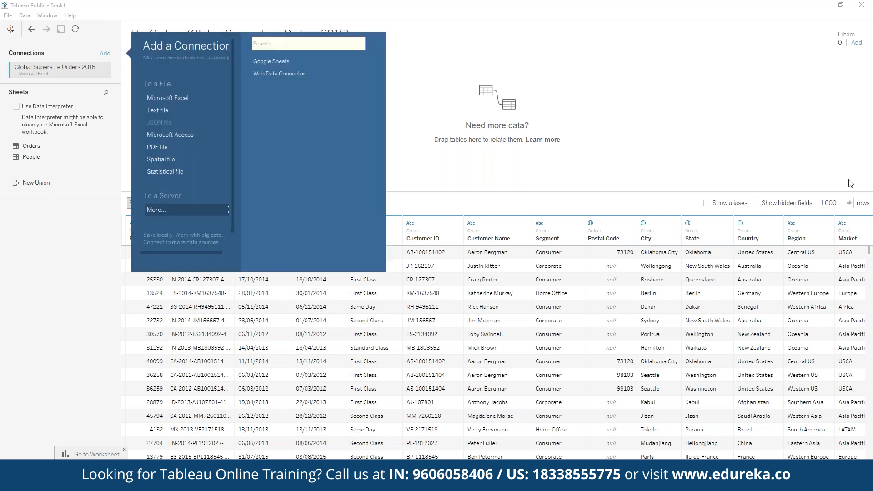
left_click(862, 195)
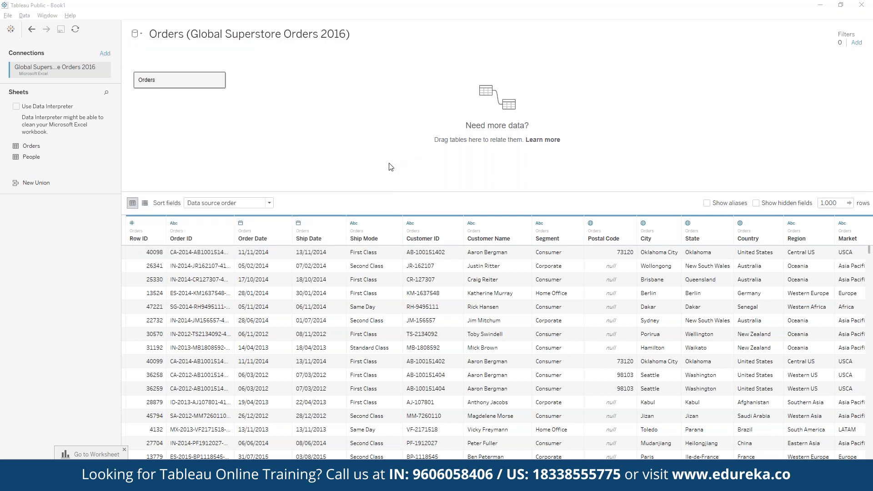
left_click(104, 55)
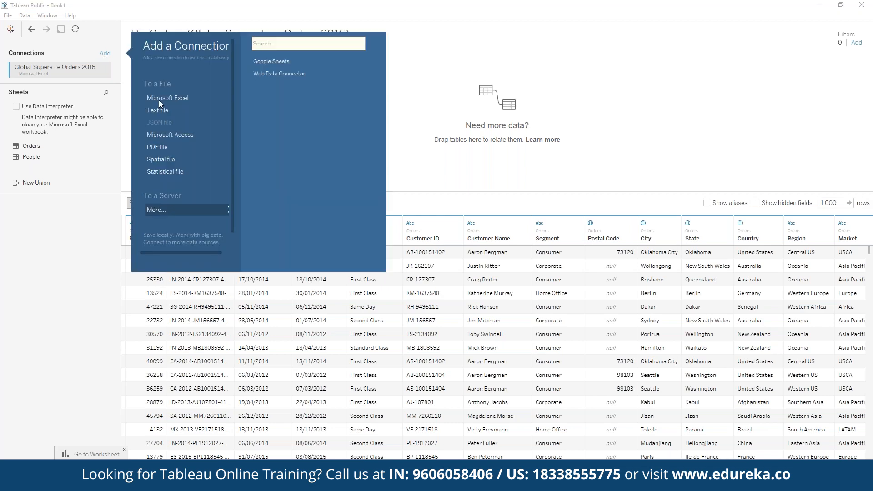
left_click(168, 102)
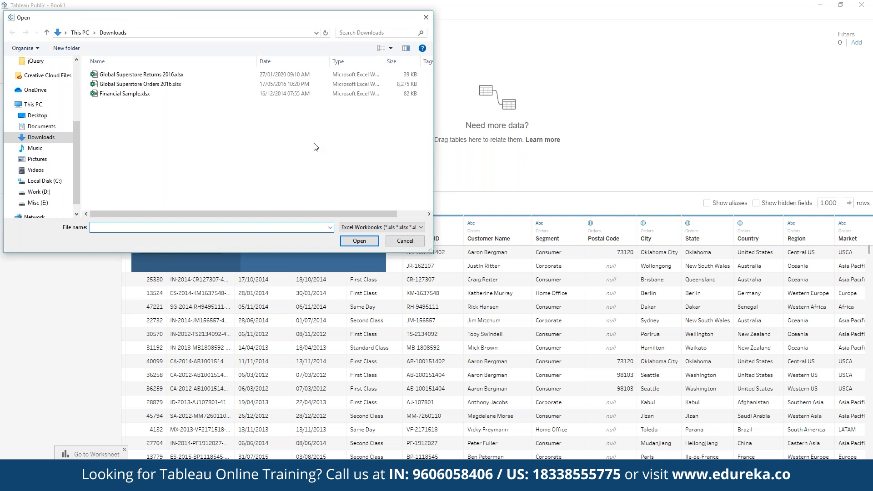
left_click(180, 76)
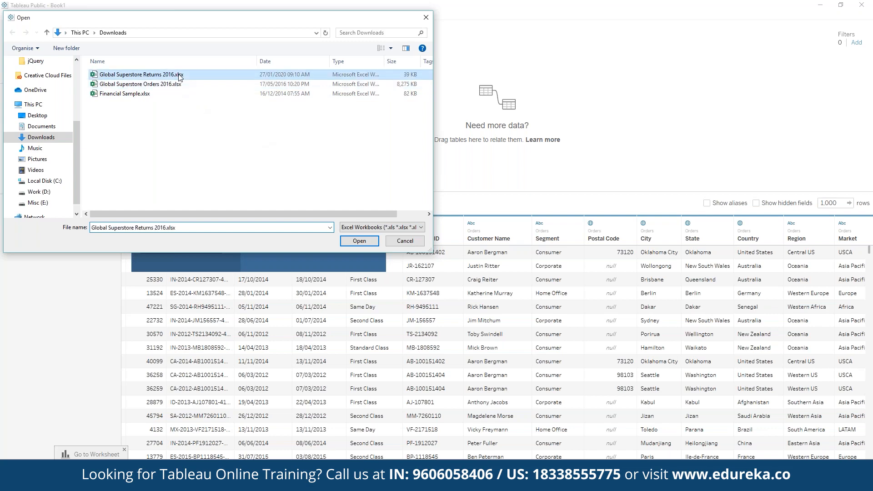
double_click(179, 76)
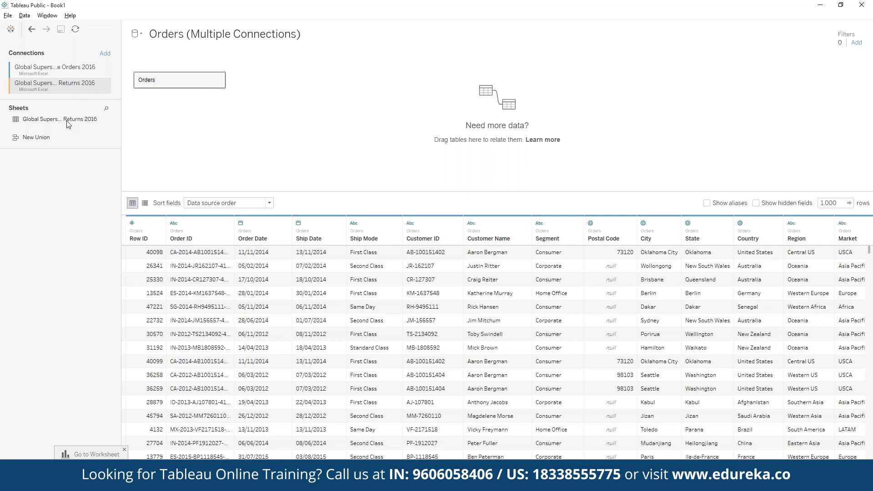
Relate the Global Superstore Returns 2016 sheet to the Orders table on the canvas and remove it again.
left_click_drag(67, 124, 262, 96)
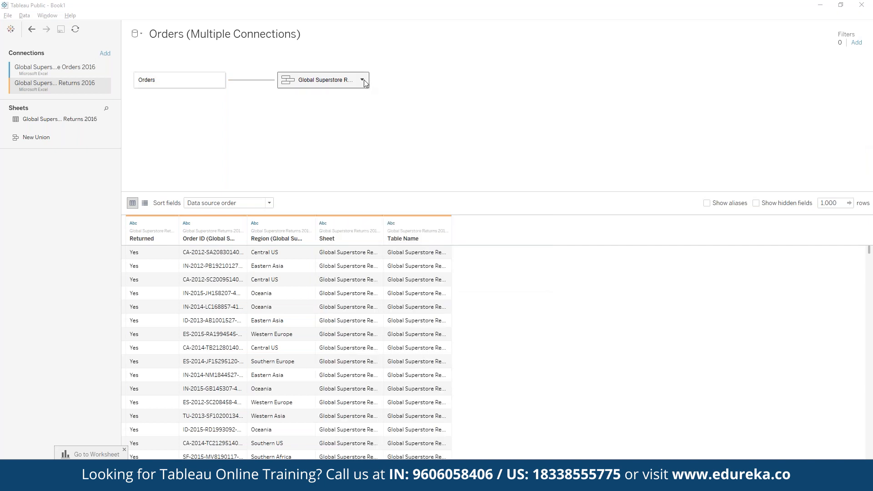
left_click(363, 80)
left_click(398, 108)
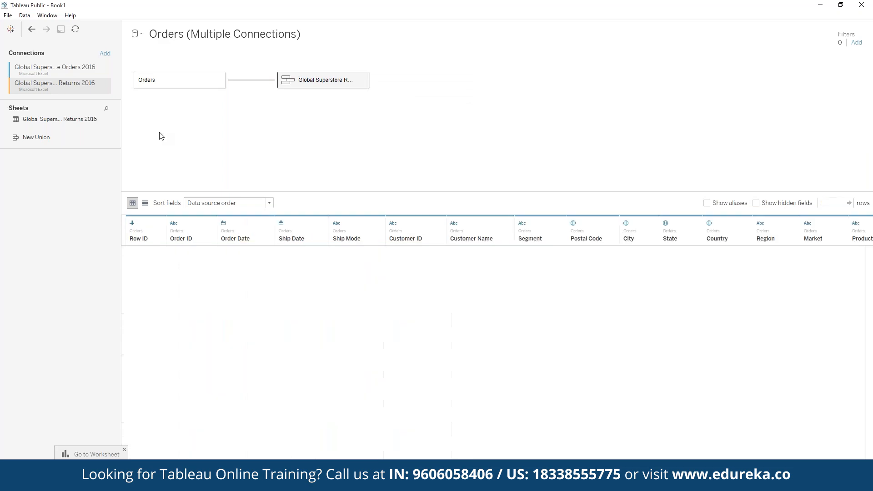
Switch back to the Global Superstore Orders 2016 connection and go to the Sheet 1 worksheet.
left_click(84, 70)
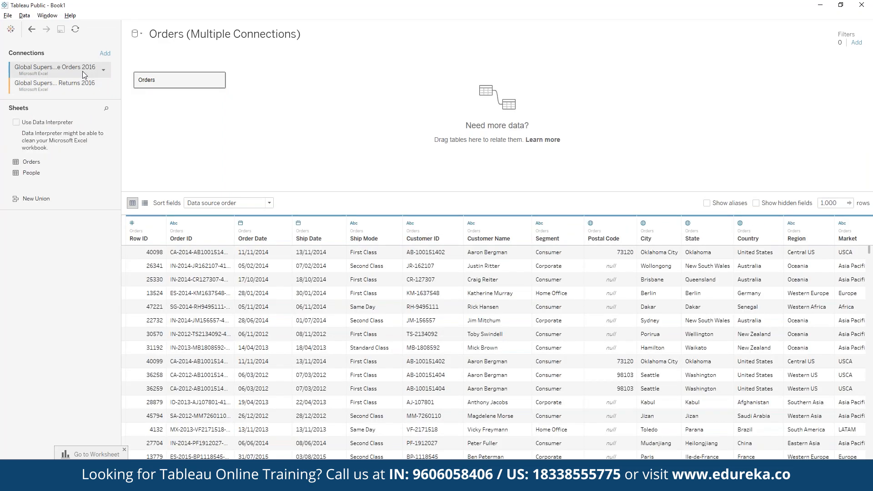
left_click_drag(33, 176, 155, 81)
left_click(90, 454)
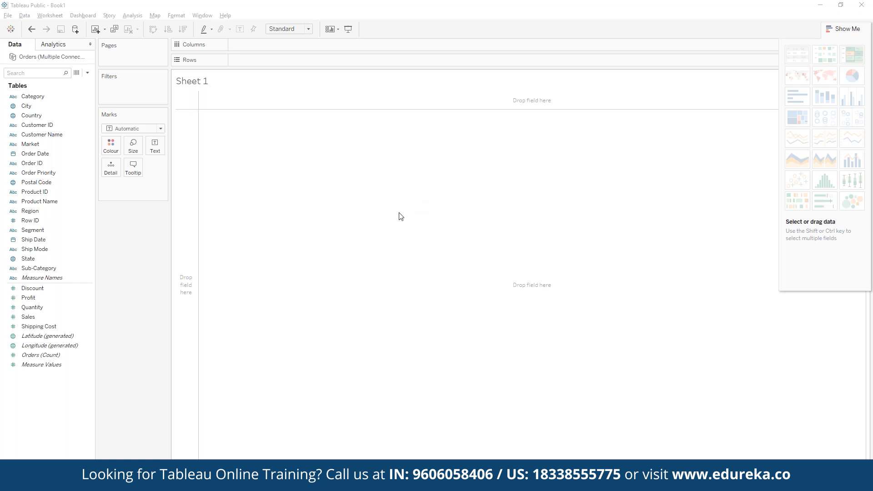
Put the Order Priority dimension on Rows to try it out, and remove it from the shelf.
left_click(70, 201)
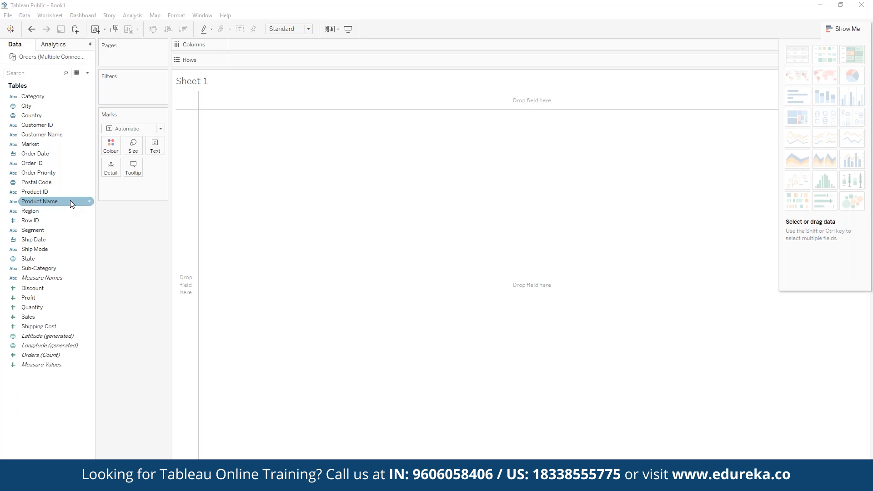
left_click(63, 173)
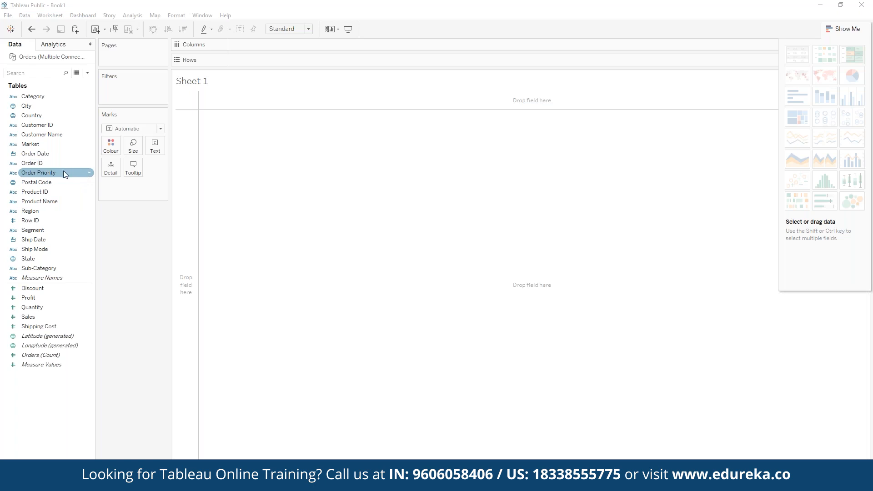
left_click_drag(46, 177, 275, 61)
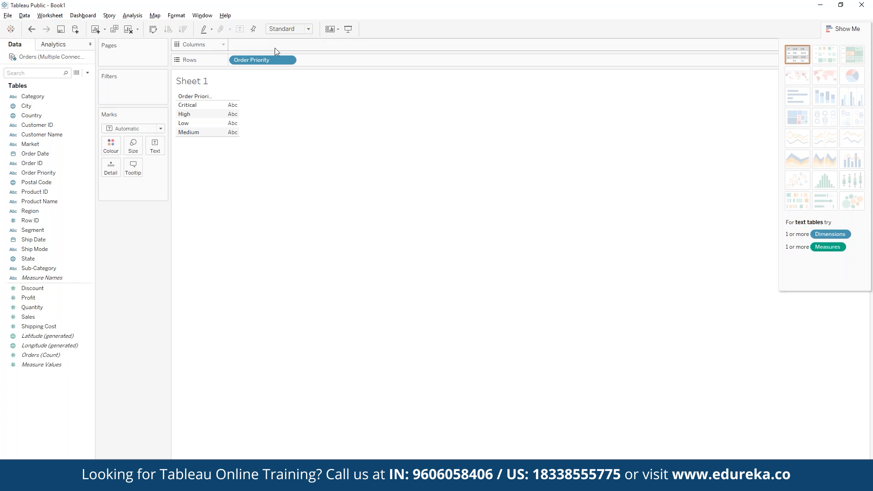
left_click(290, 60)
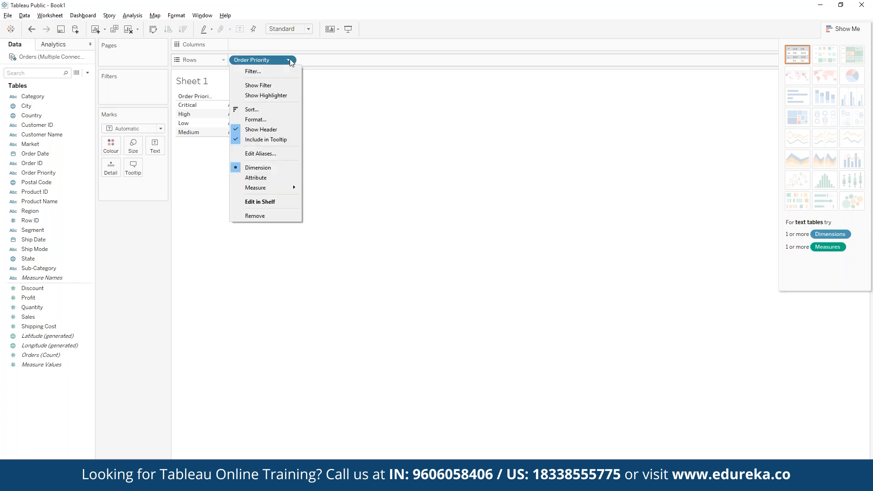
left_click(269, 215)
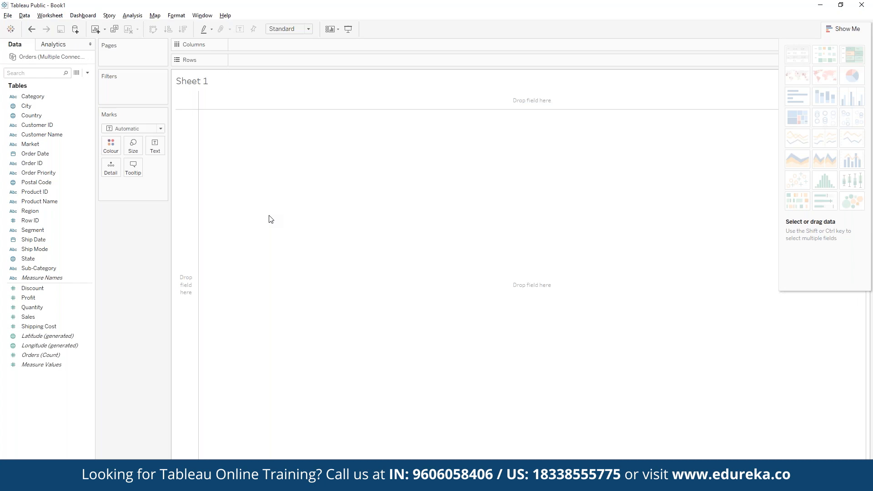
Place the Profit measure on Rows and move it to Colour on the Marks card.
left_click(36, 301)
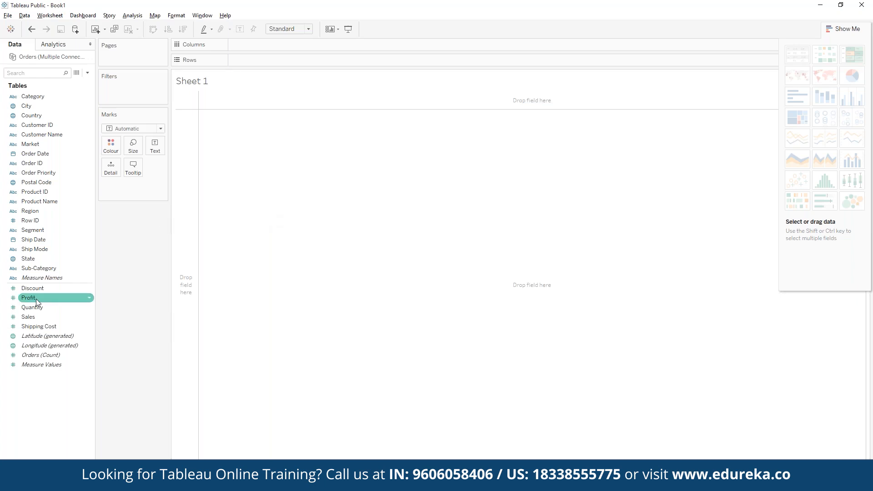
left_click_drag(36, 298, 264, 62)
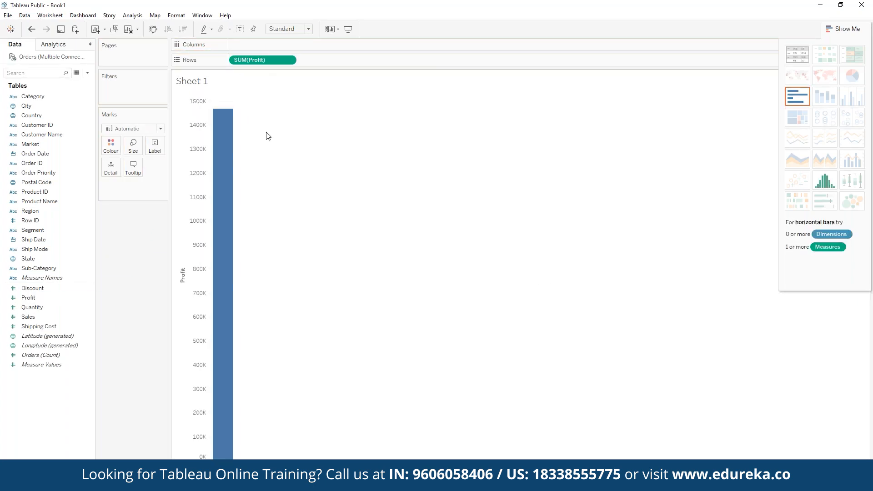
mouse_move(229, 110)
left_click_drag(291, 59, 111, 146)
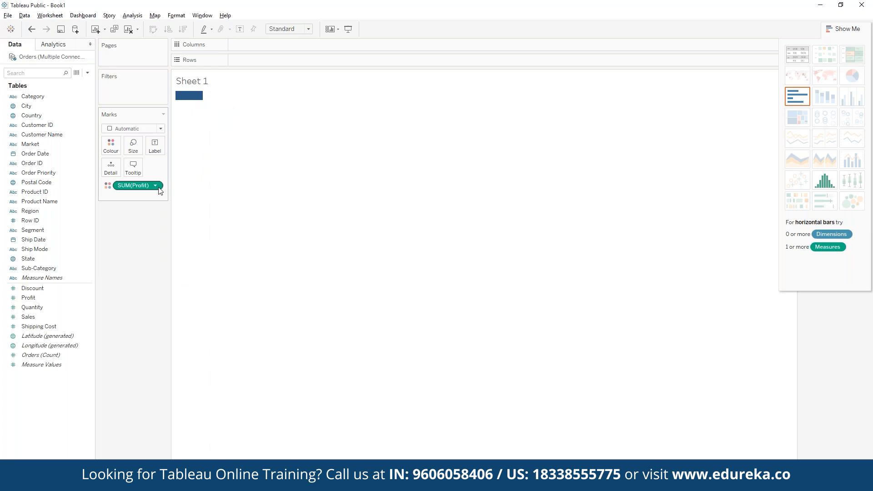
Review the options of the Profit mark and remove the field from the Marks card.
mouse_move(198, 102)
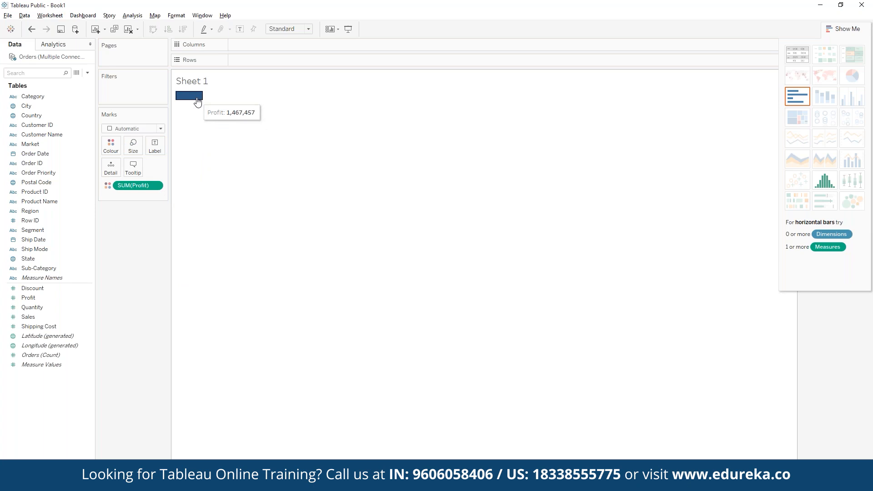
right_click(198, 99)
right_click(143, 188)
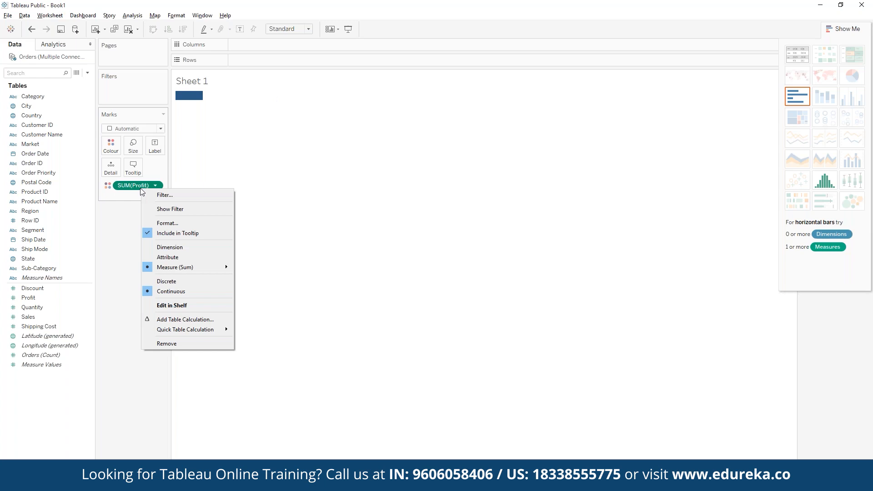
left_click(109, 185)
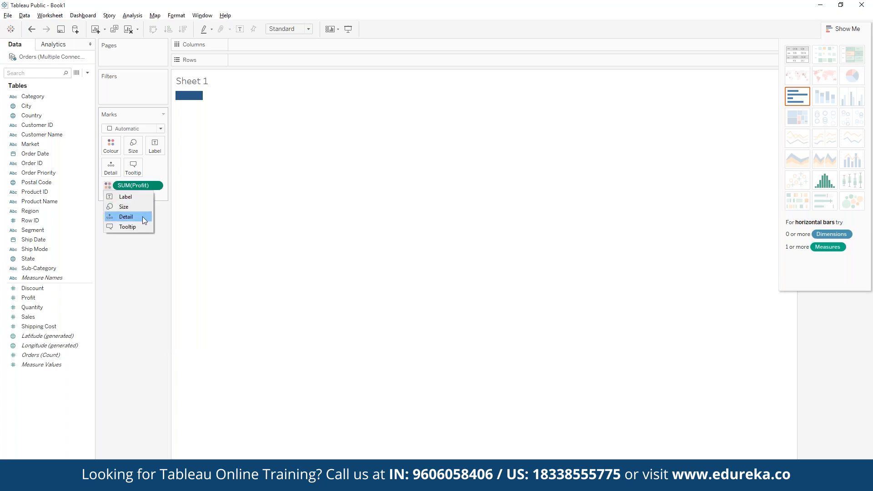
left_click(160, 186)
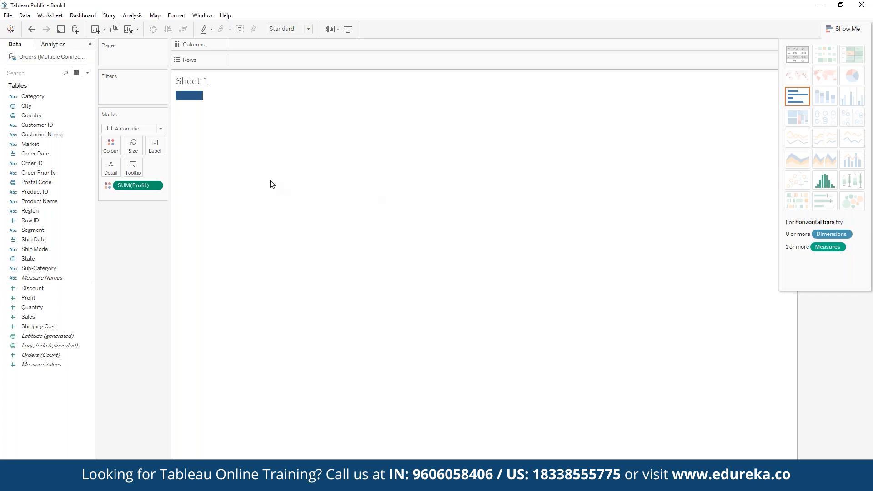
right_click(141, 191)
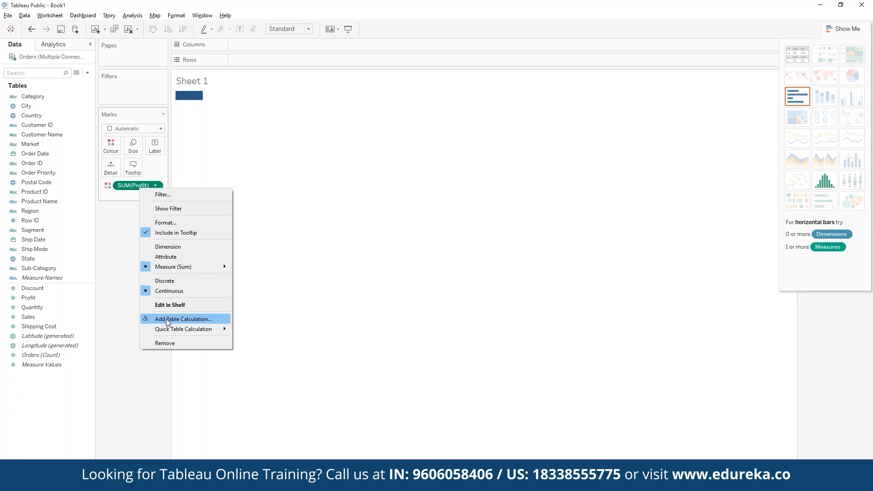
left_click(165, 339)
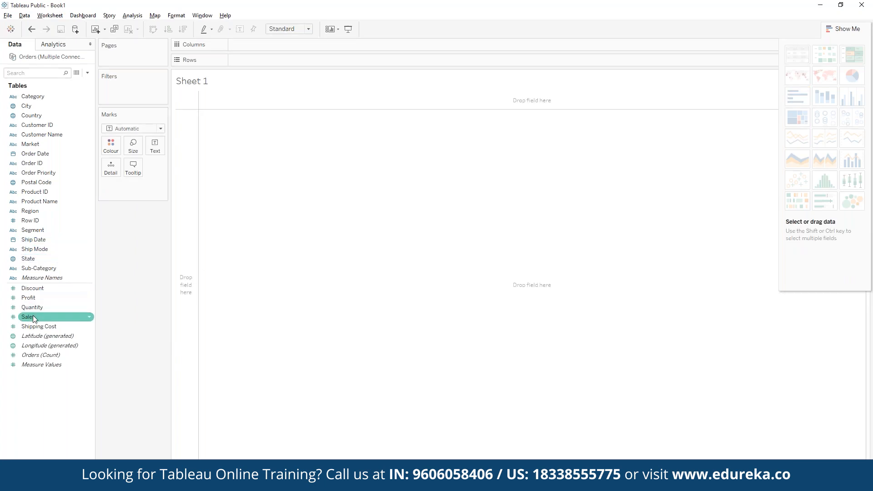
Chart Profit over the years by placing Profit on Rows and Order Date on Columns.
left_click_drag(47, 304, 283, 63)
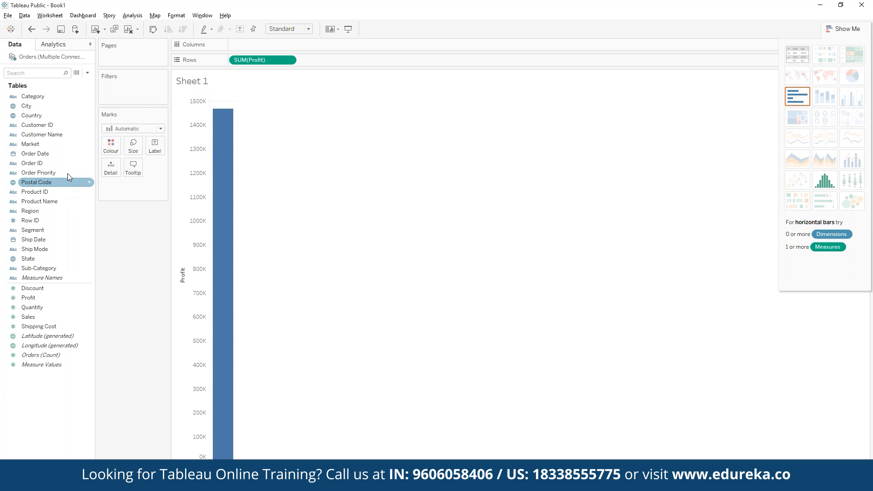
mouse_move(47, 156)
left_mouse_down()
mouse_move(268, 52)
mouse_move(263, 42)
left_mouse_up()
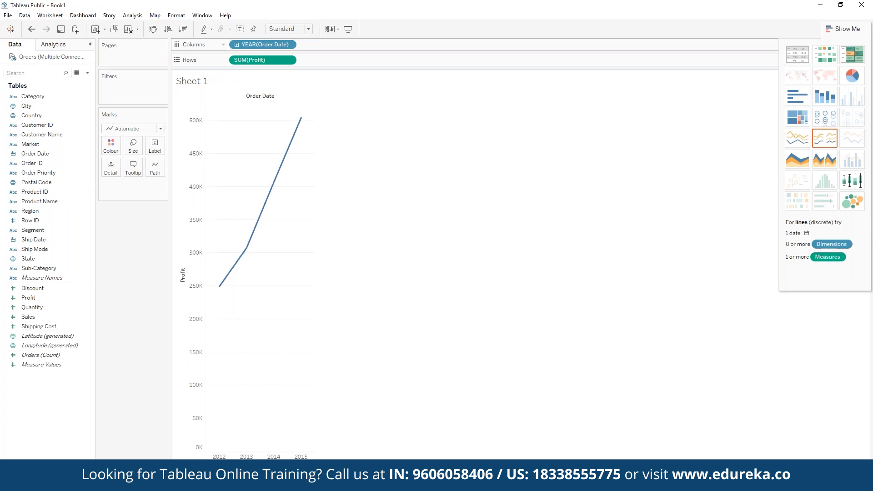
Drill the Order Date on Columns down to quarters and move its year field to Colour on the Marks card.
left_click(290, 46)
left_click(236, 46)
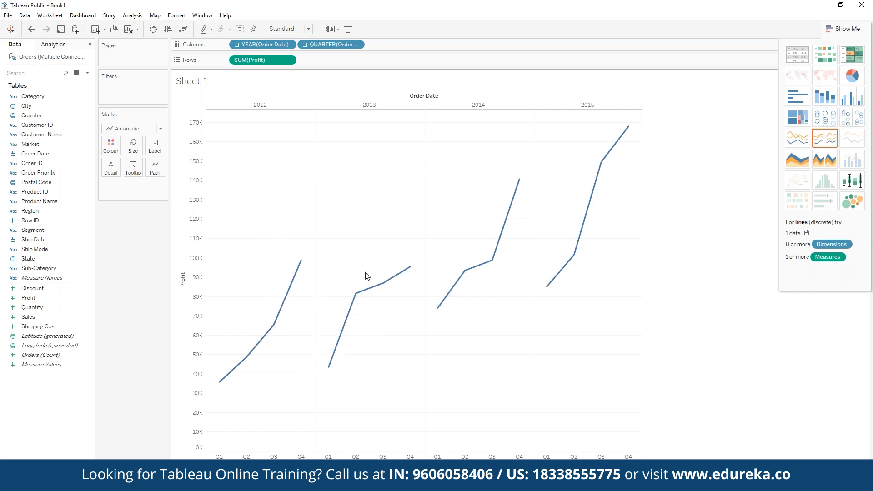
mouse_move(547, 287)
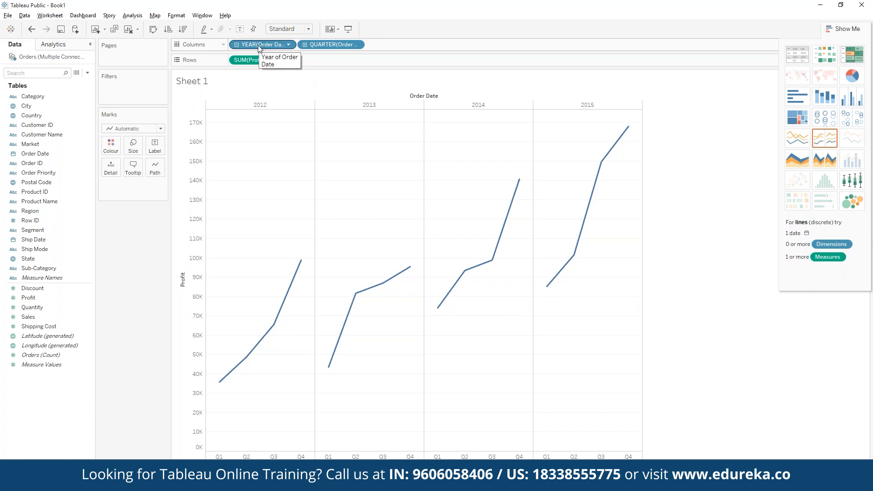
left_click_drag(258, 45, 119, 150)
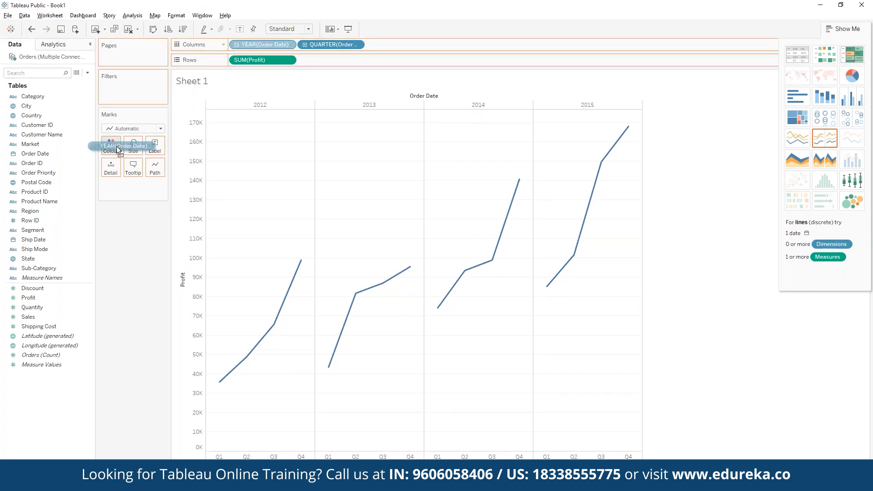
left_click_drag(118, 150, 119, 150)
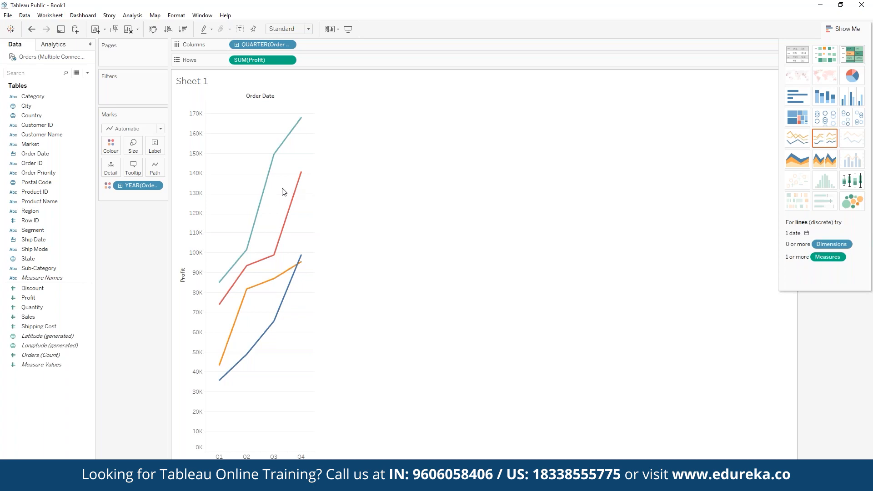
Change the date level of the Order Date field on Columns to Month.
left_click(289, 44)
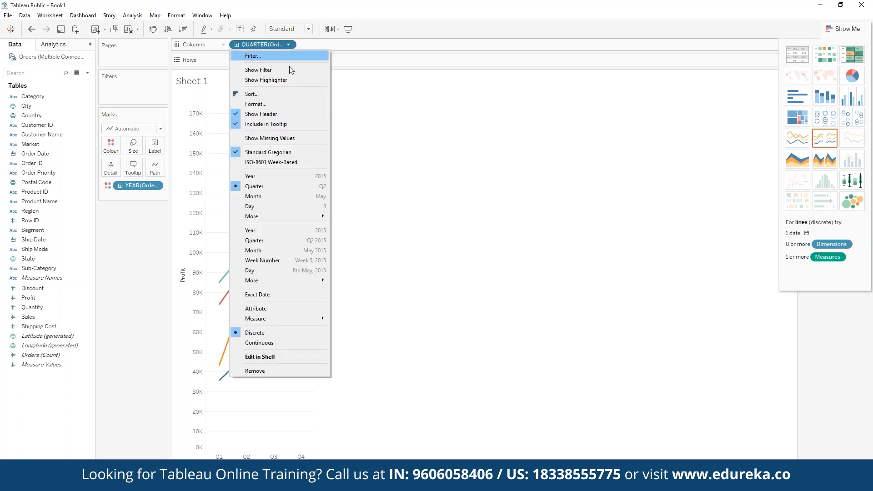
left_click(292, 196)
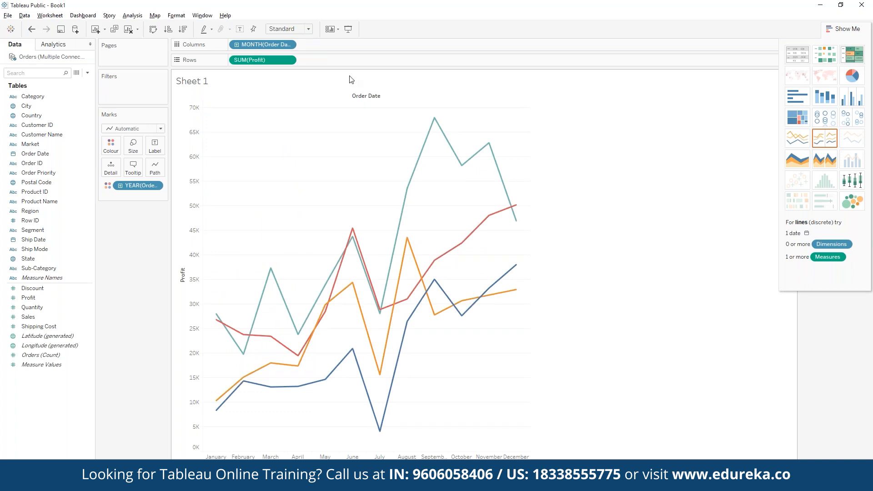
Try drilling the months down to days and grouping by quarter, and return the Order Date on Columns to Month.
left_click(237, 45)
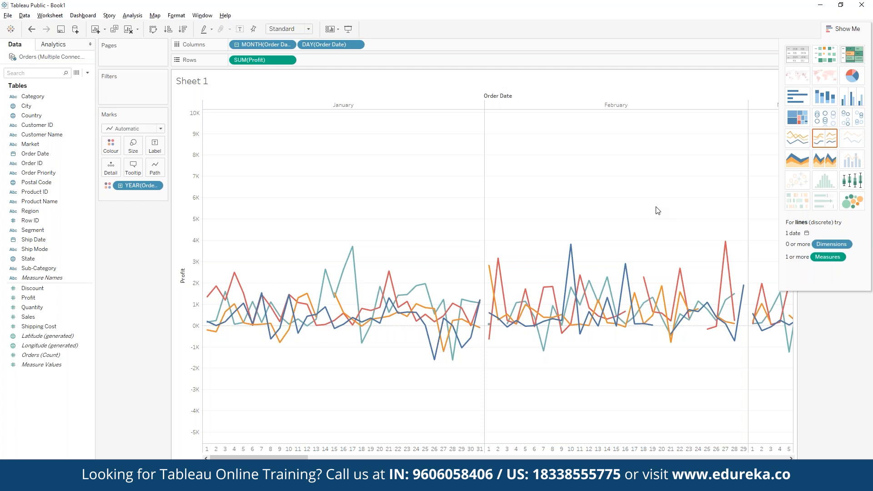
key("ctrl+z")
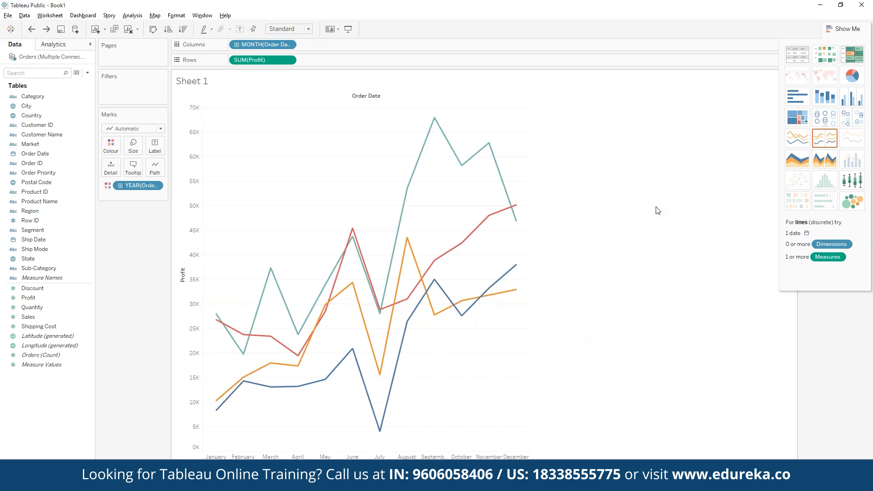
left_click(288, 45)
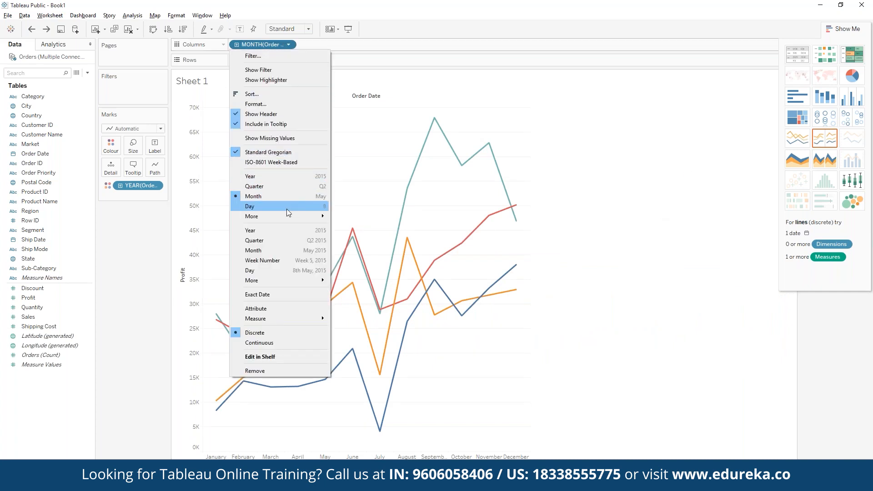
left_click(293, 187)
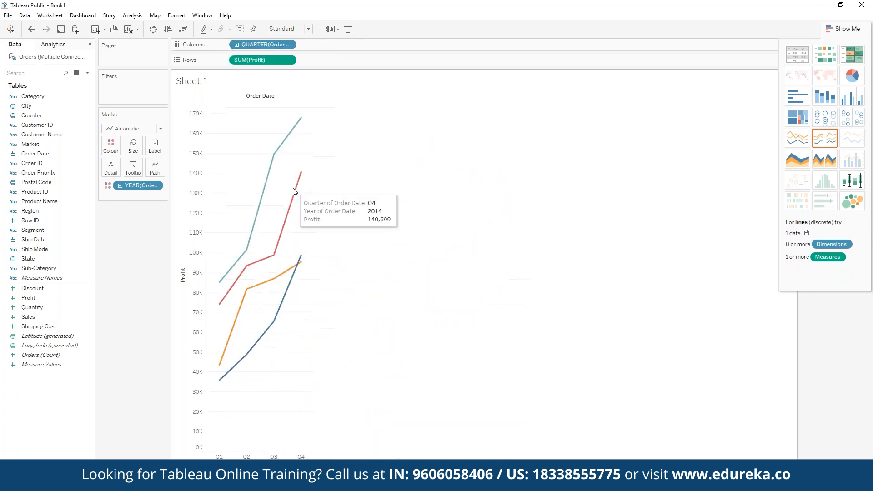
left_click(288, 45)
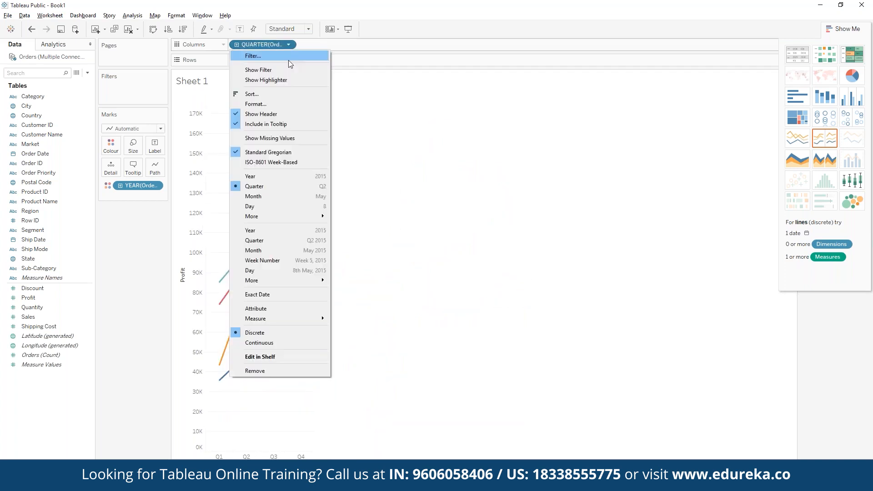
left_click(270, 197)
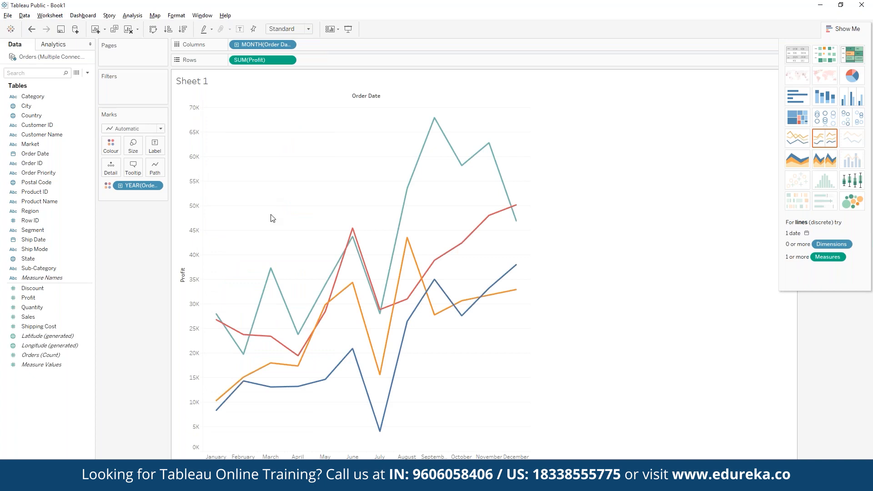
Hide the Show Me chart suggestions to uncover the colour legend for the order years.
mouse_move(332, 291)
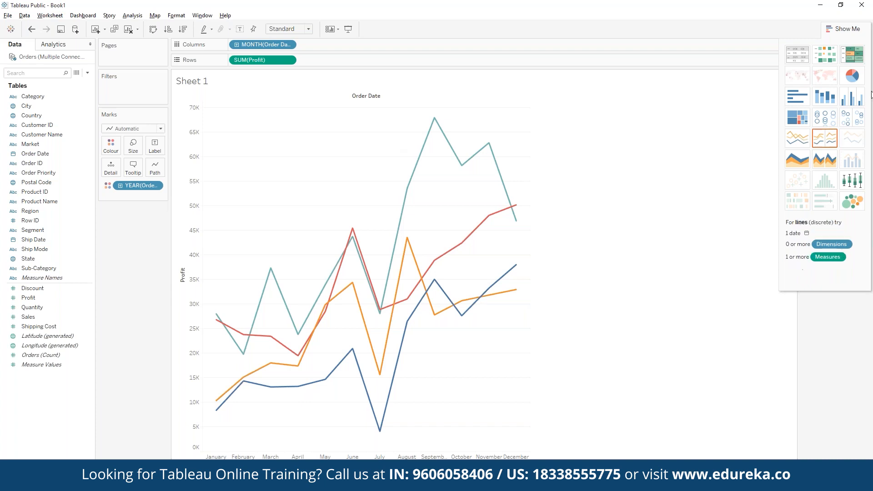
left_click(845, 29)
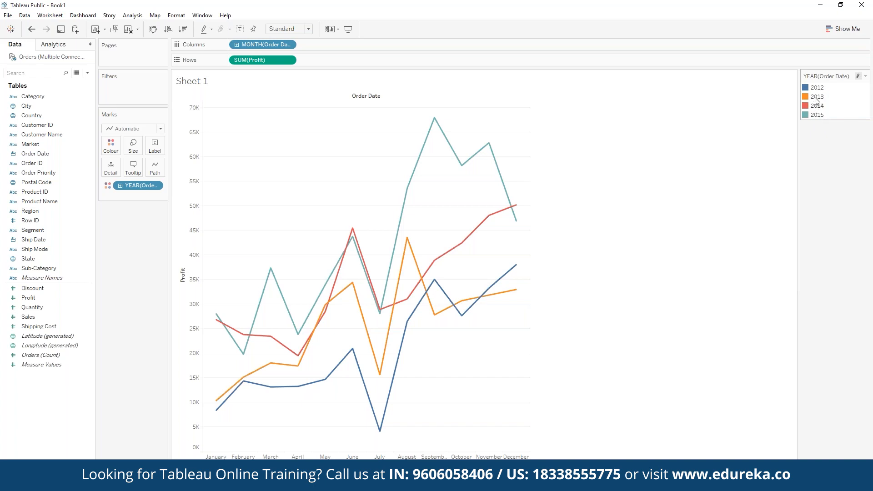
mouse_move(348, 248)
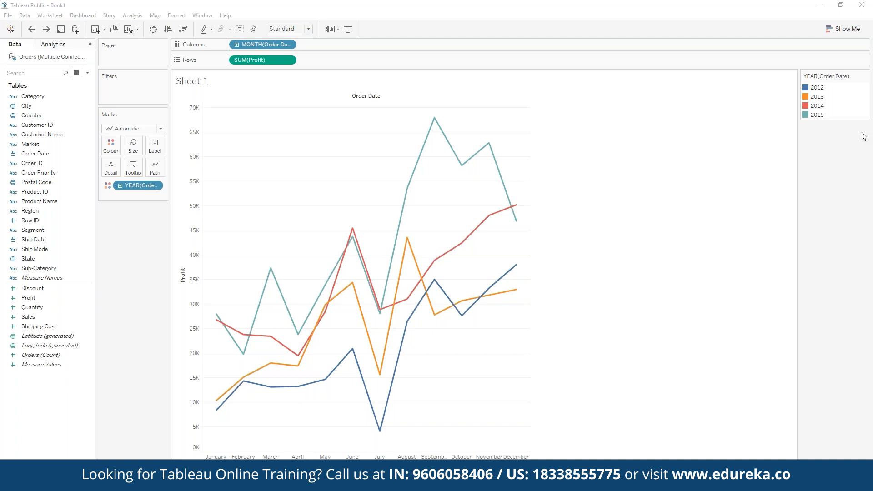
Add a second Profit measure to Rows and apply the Year Over Year Growth quick table calculation to it.
left_click(47, 298)
left_click_drag(45, 299, 329, 64)
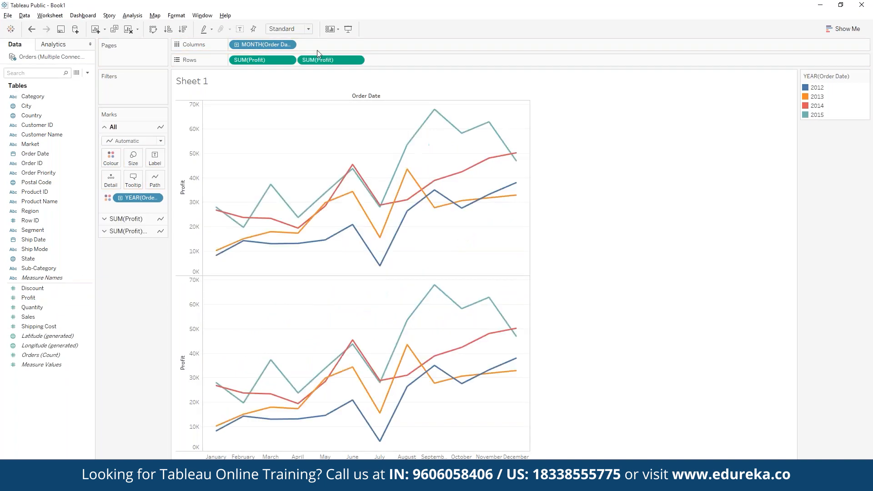
left_click(358, 60)
mouse_move(383, 221)
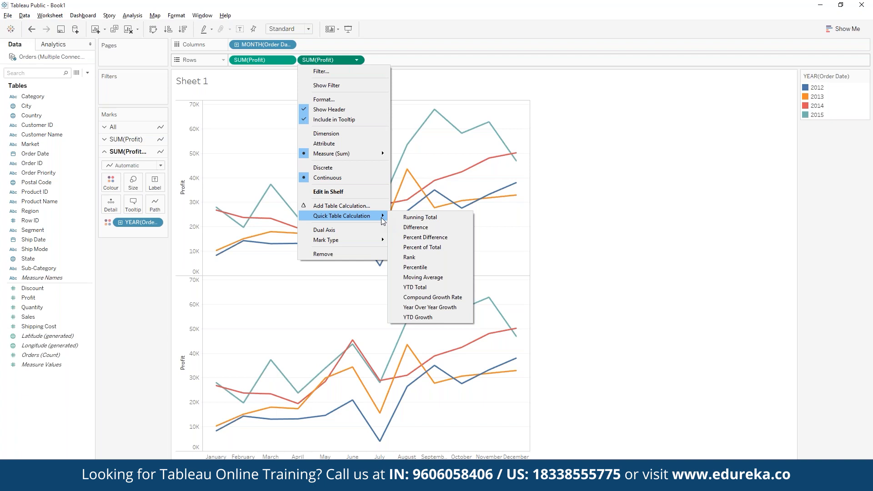
left_click(445, 308)
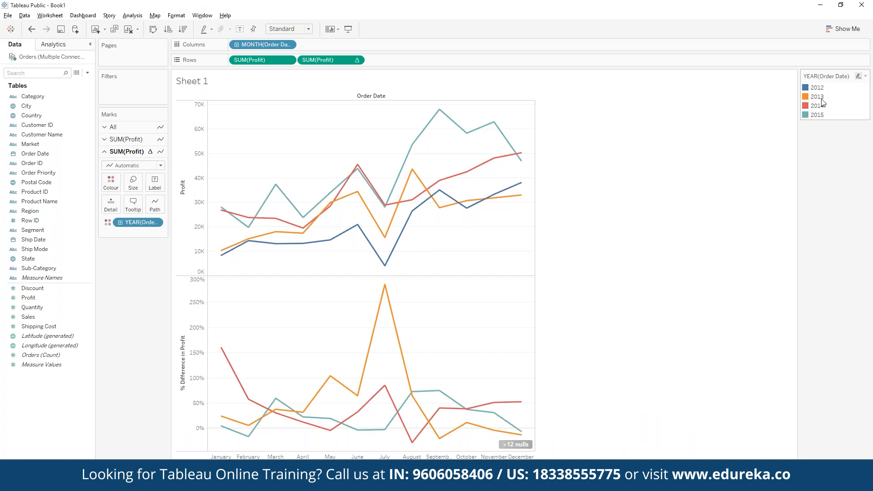
Examine the monthly tooltips on the profit and percent-difference lines to compare values between years.
mouse_move(392, 299)
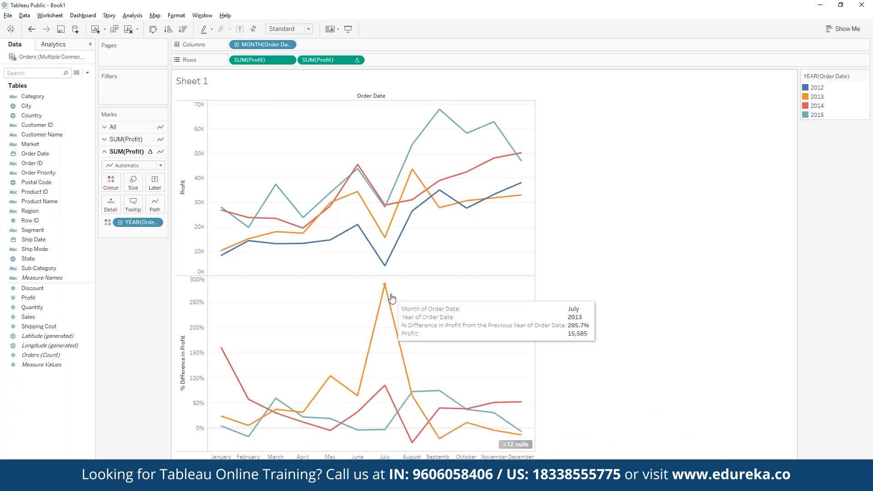
mouse_move(289, 412)
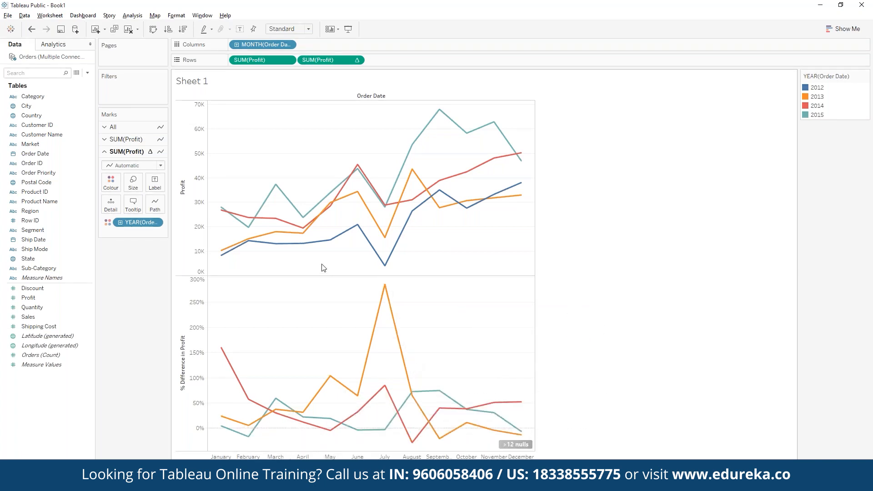
mouse_move(409, 207)
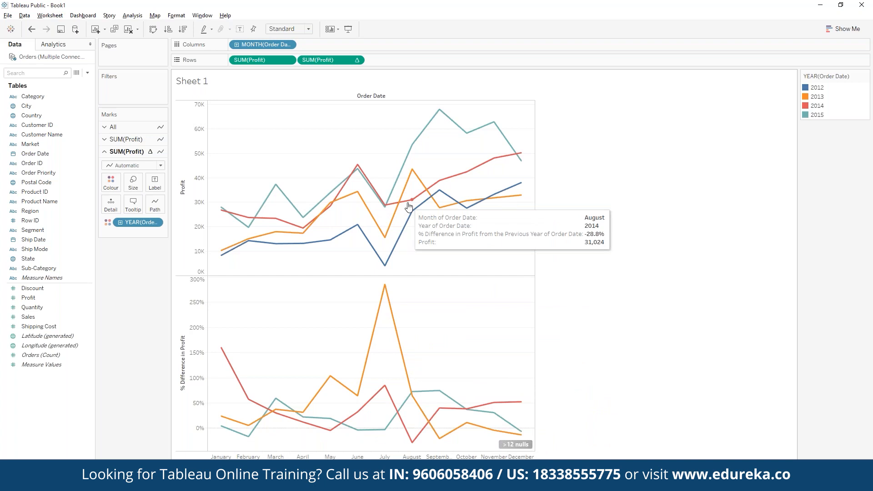
mouse_move(410, 182)
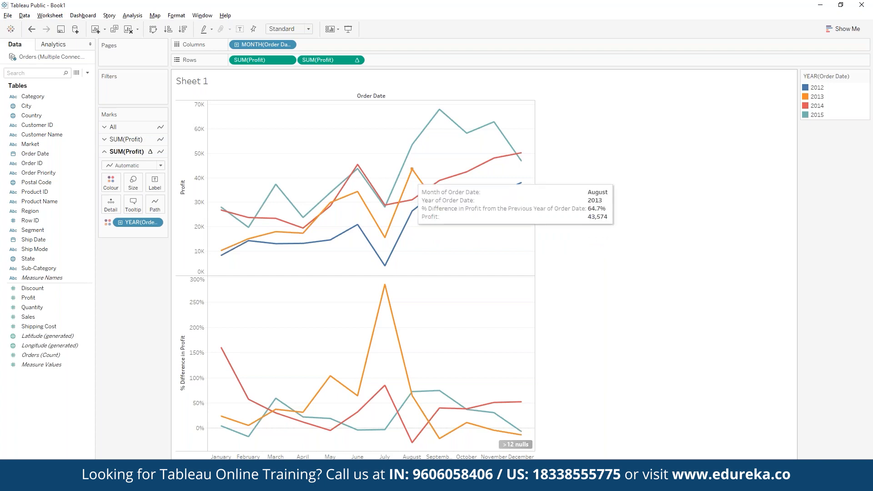
mouse_move(248, 399)
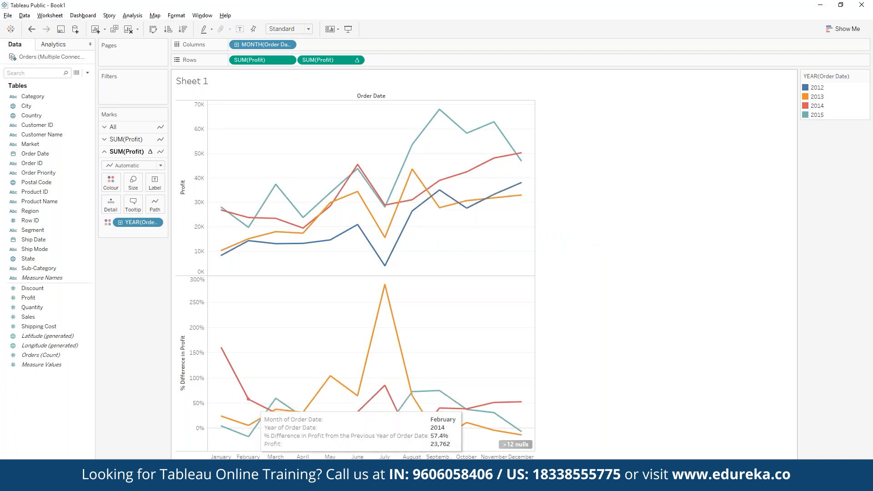
mouse_move(353, 392)
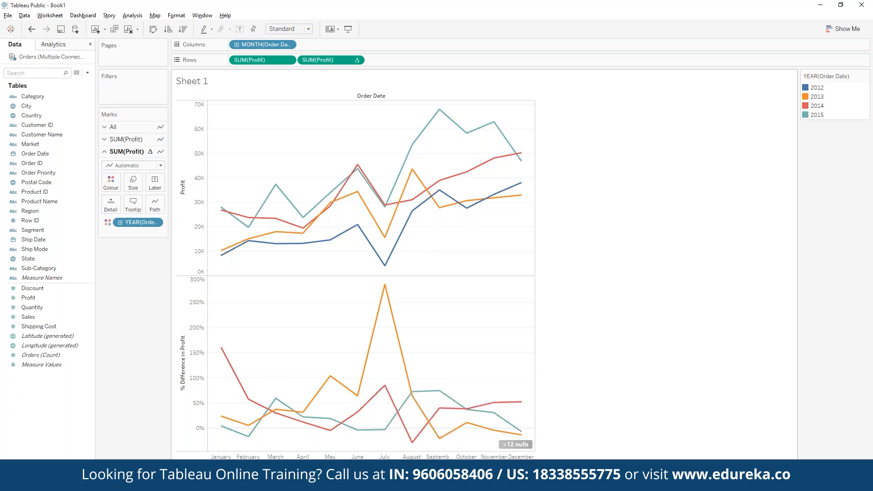
Move the year-over-year growth Profit field to Tooltip on the Marks card, keeping only the plain Profit measure on Rows.
left_click_drag(262, 65, 137, 208)
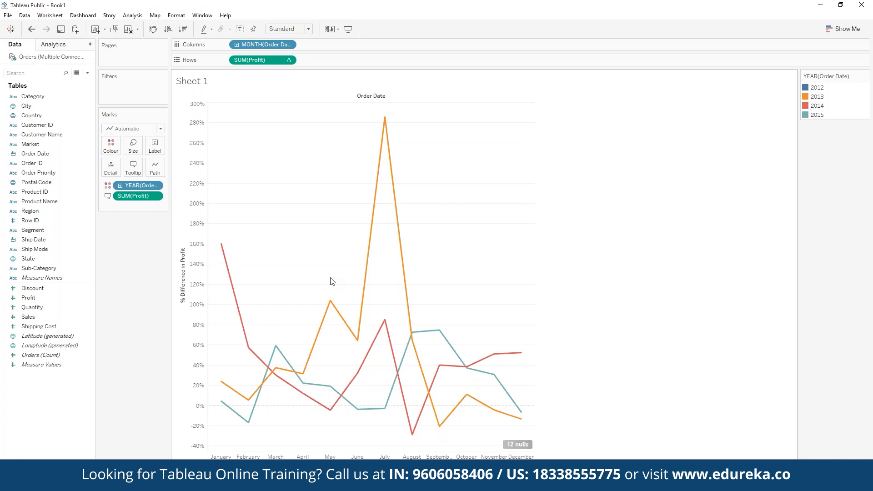
left_click_drag(138, 195, 320, 64)
left_click_drag(201, 146, 129, 184)
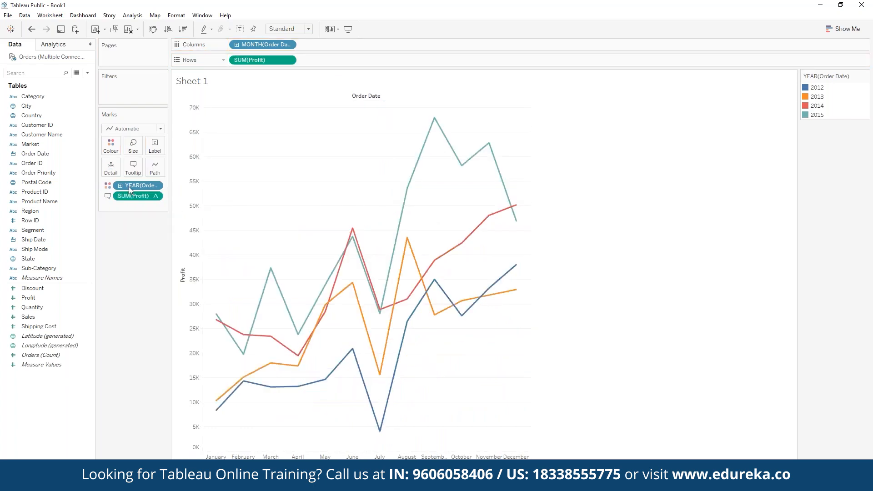
mouse_move(345, 296)
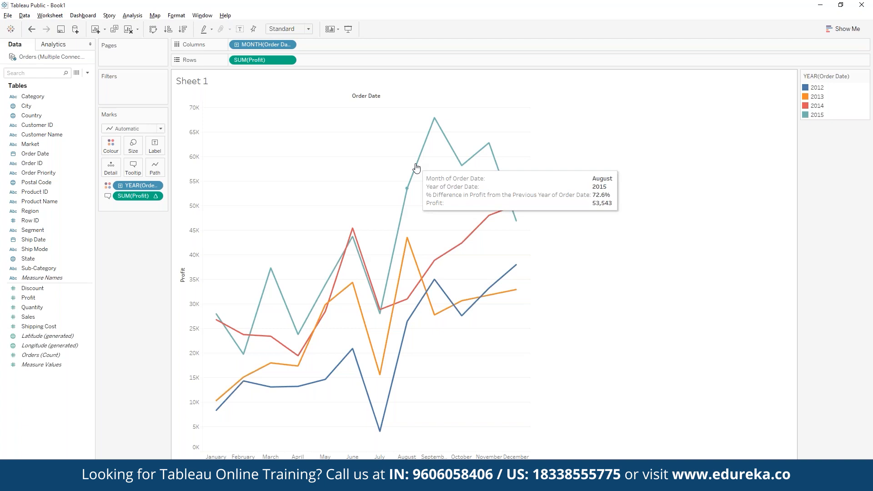
mouse_move(364, 259)
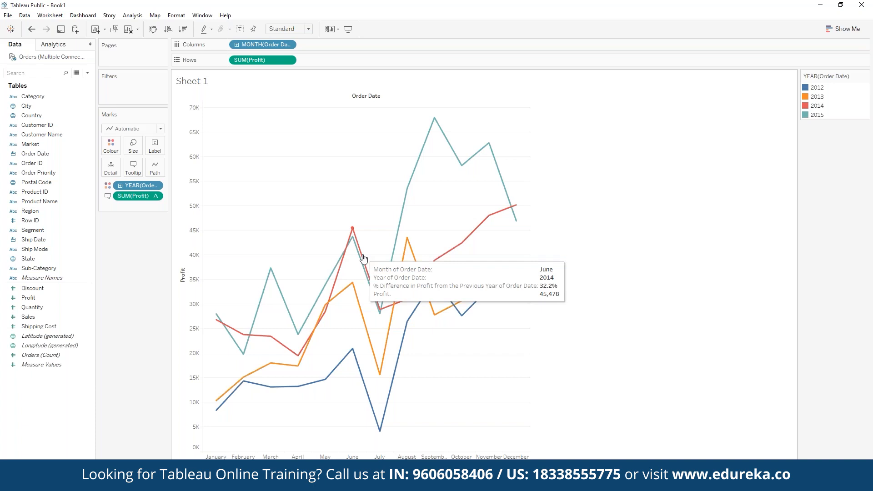
mouse_move(428, 130)
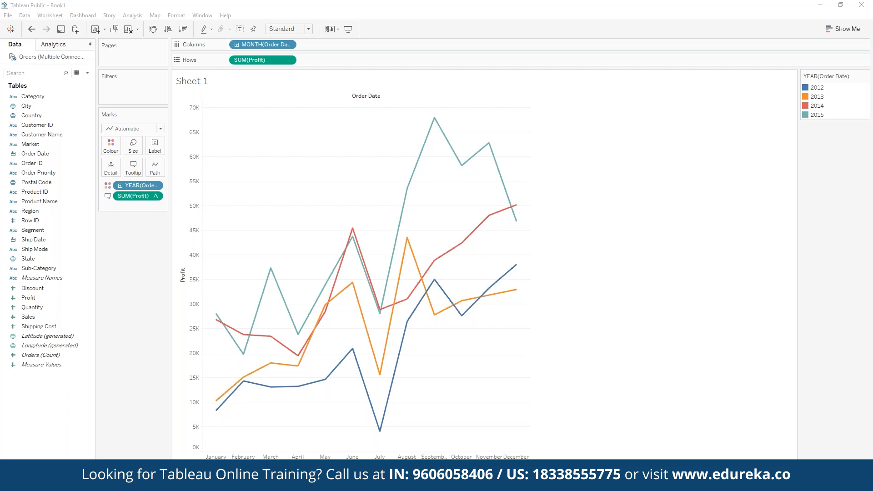
Switch to the PowerPoint slide show to read the Problem Statement 1 use case, and return to Tableau Public.
mouse_move(278, 478)
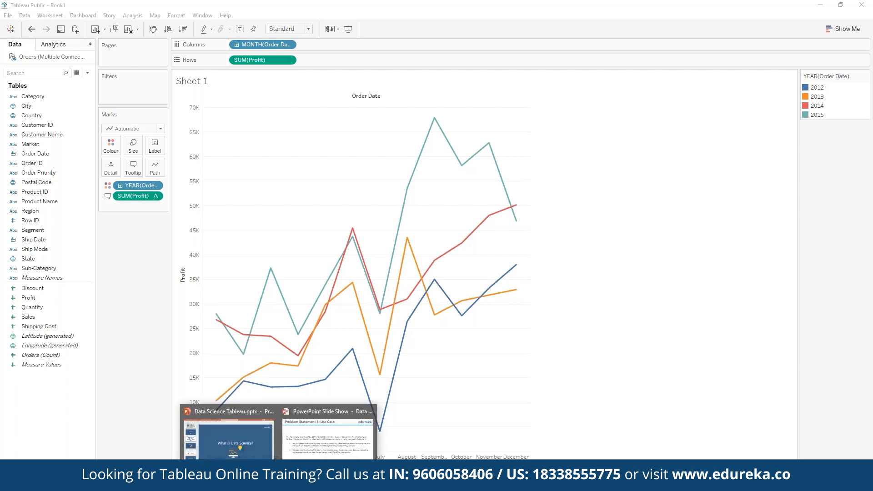
left_click(304, 447)
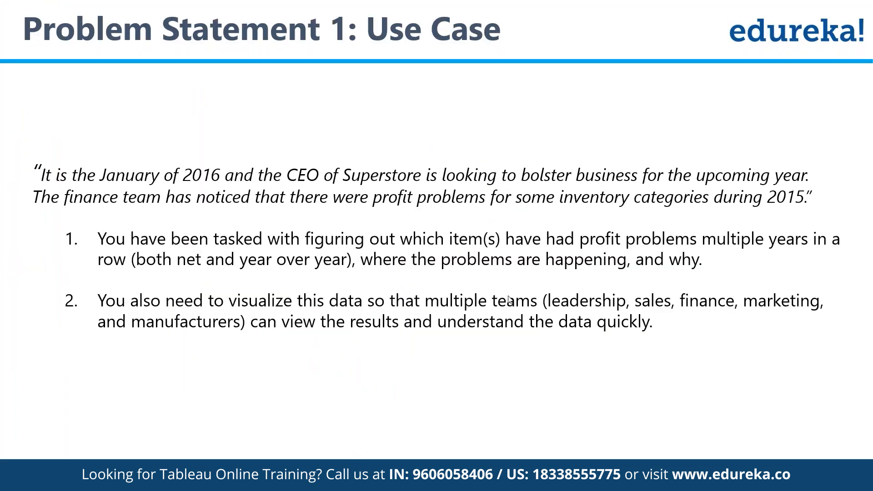
key("alt+Tab")
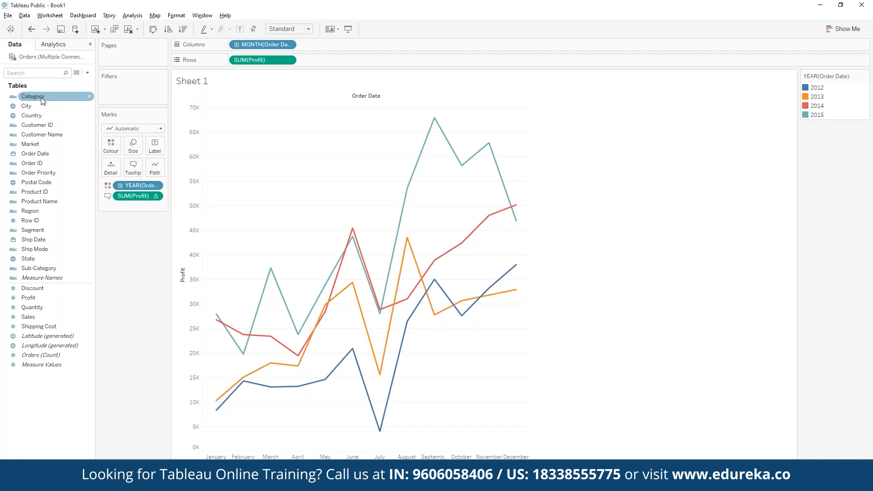
Split the monthly profit chart by category by placing Category ahead of Profit on Rows.
left_click_drag(41, 97, 329, 59)
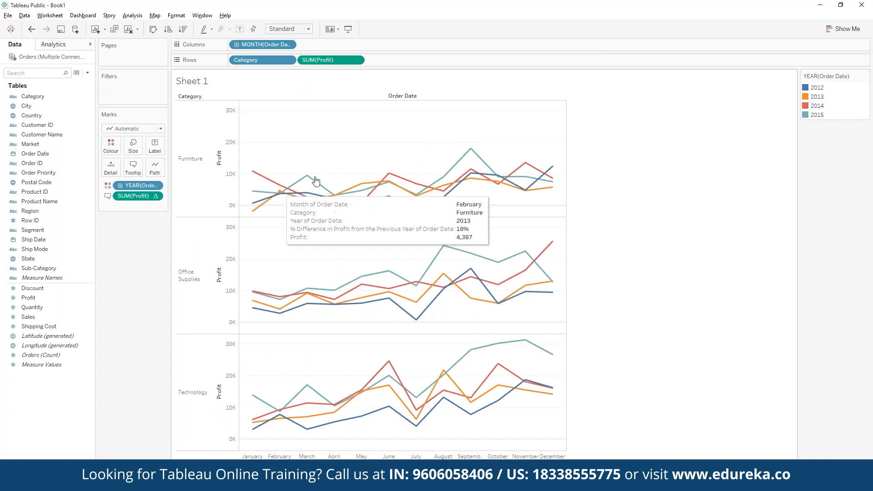
mouse_move(458, 179)
mouse_move(553, 184)
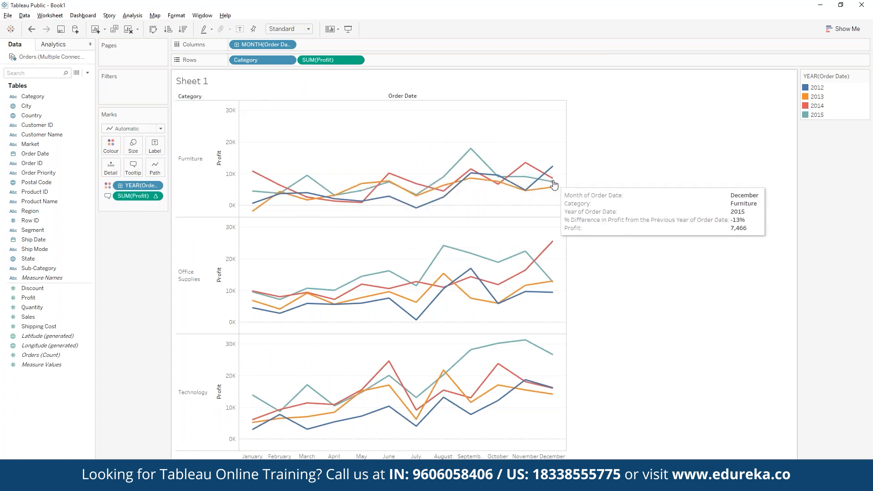
mouse_move(315, 317)
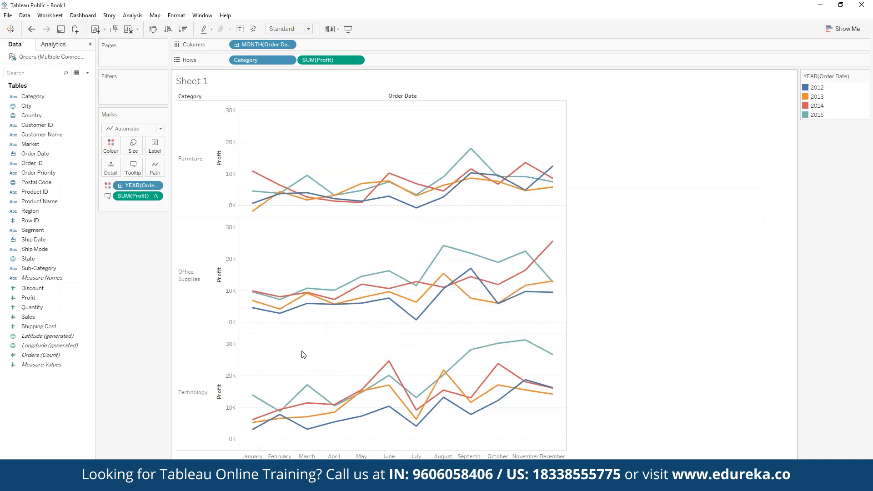
Rename the Sheet 1 worksheet to Profit Seasonality.
mouse_move(284, 406)
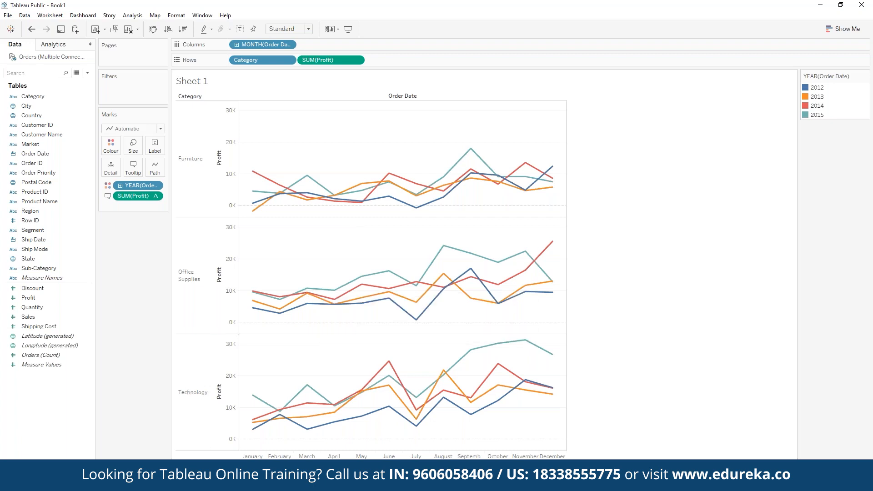
right_click(72, 476)
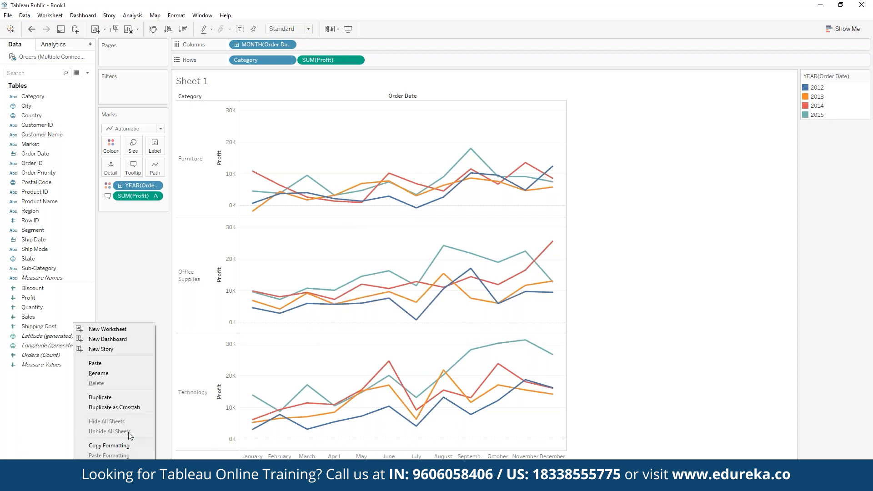
left_click(119, 373)
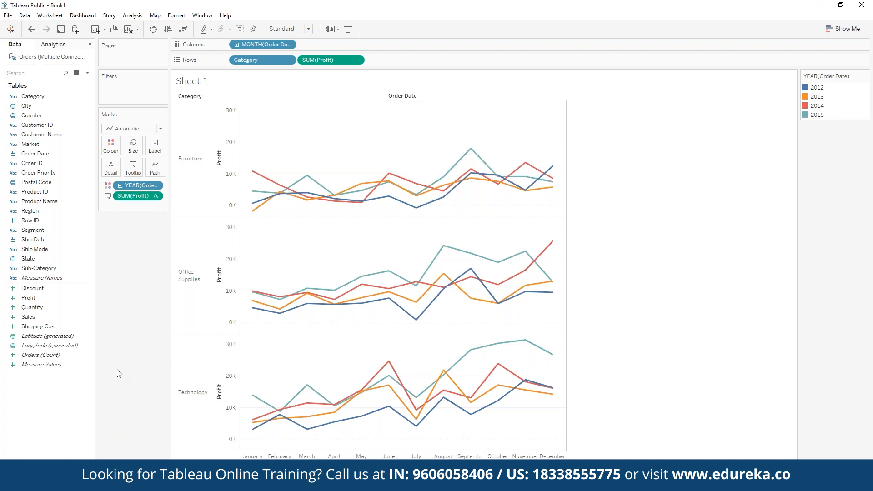
key("Return")
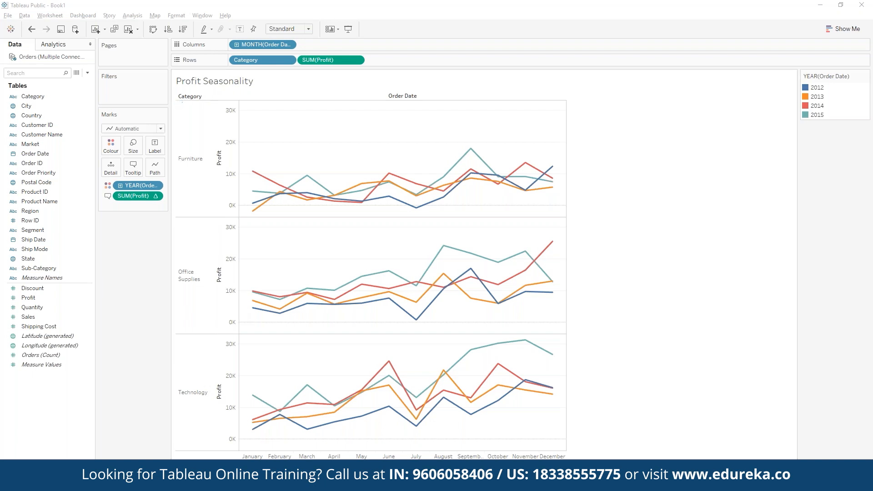
left_click(91, 299)
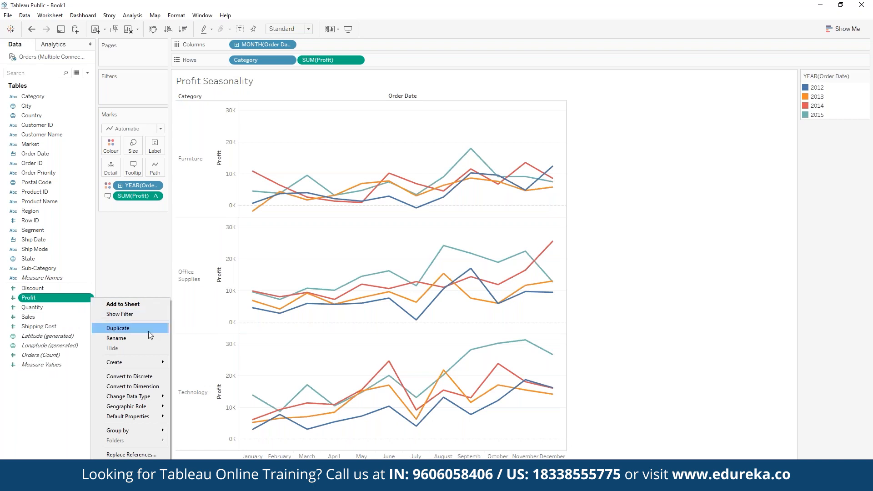
mouse_move(144, 418)
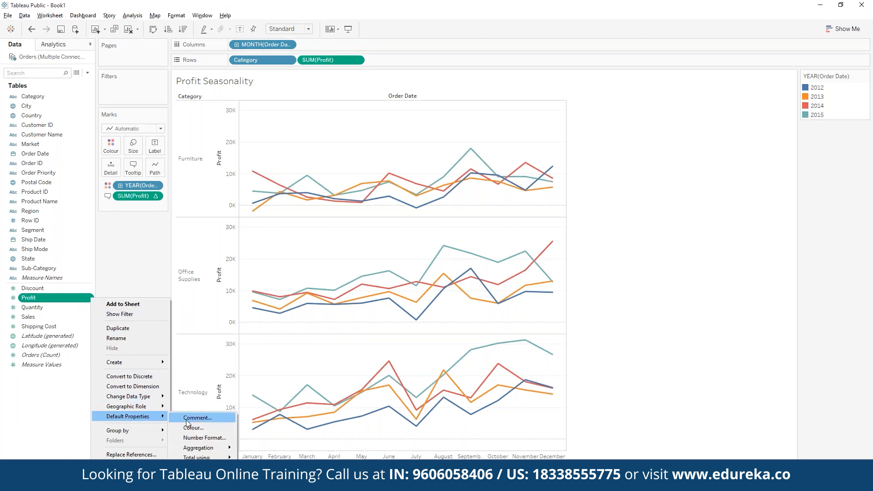
left_click(207, 438)
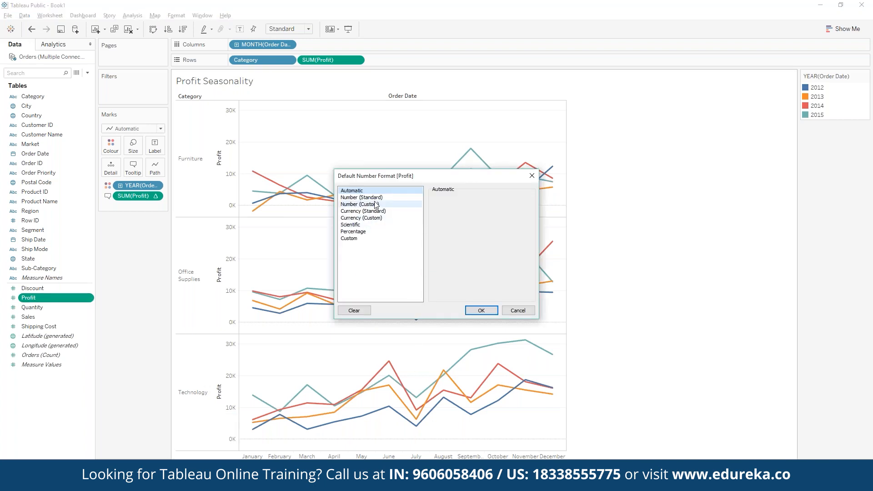
left_click(361, 217)
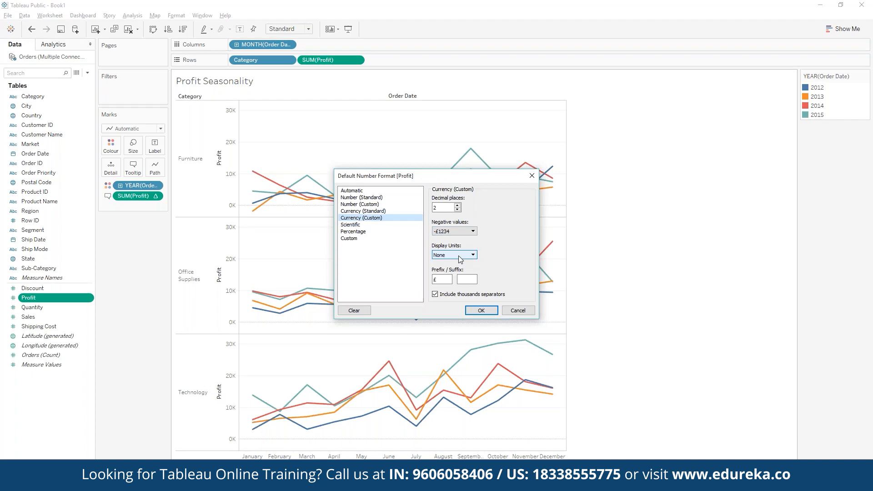
left_click(517, 310)
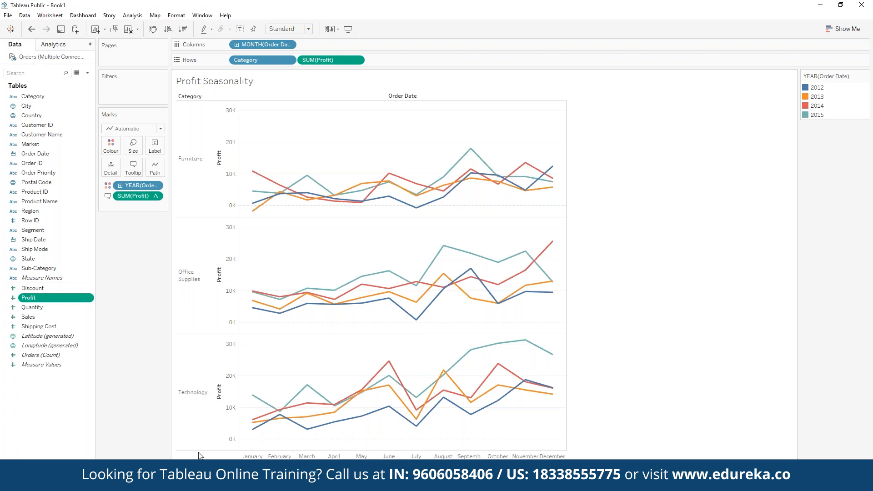
Create a new worksheet that plots State on a map, and change the symbol map to a filled map.
left_click(119, 474)
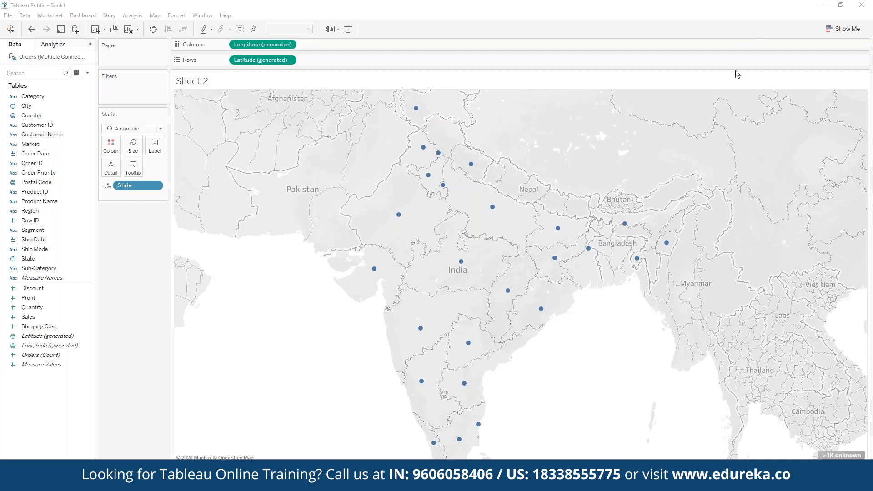
left_click(847, 32)
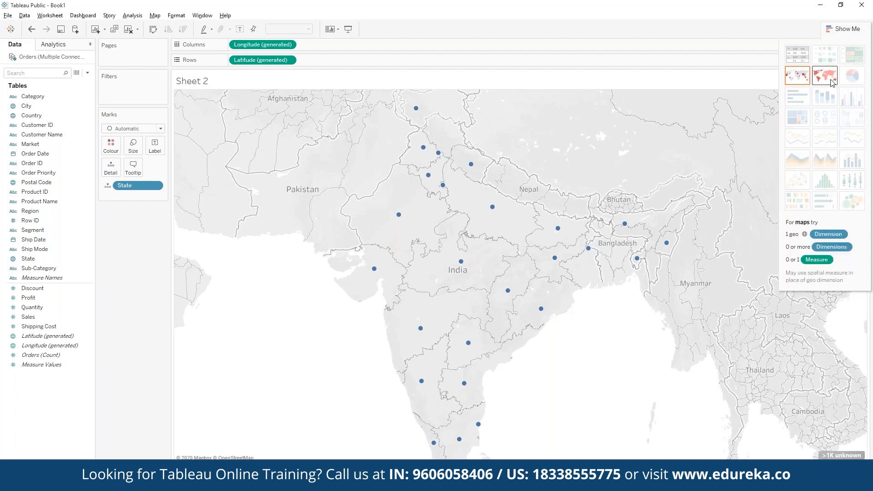
left_click(825, 76)
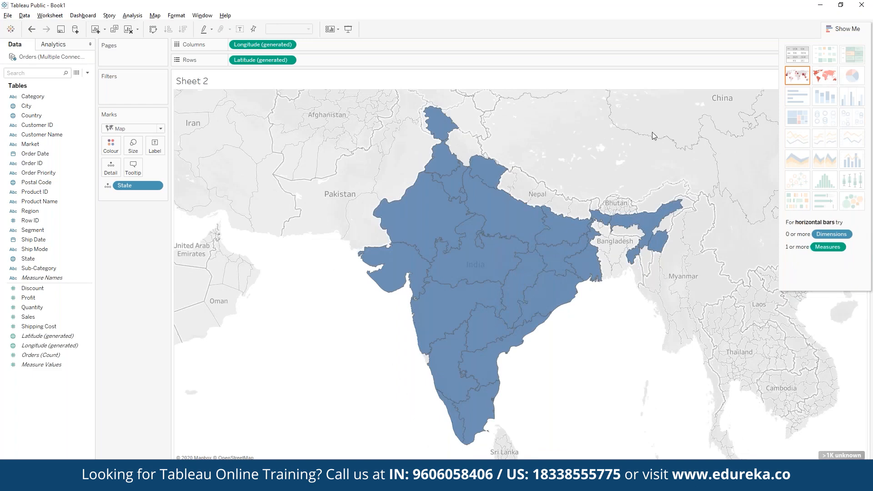
mouse_move(445, 221)
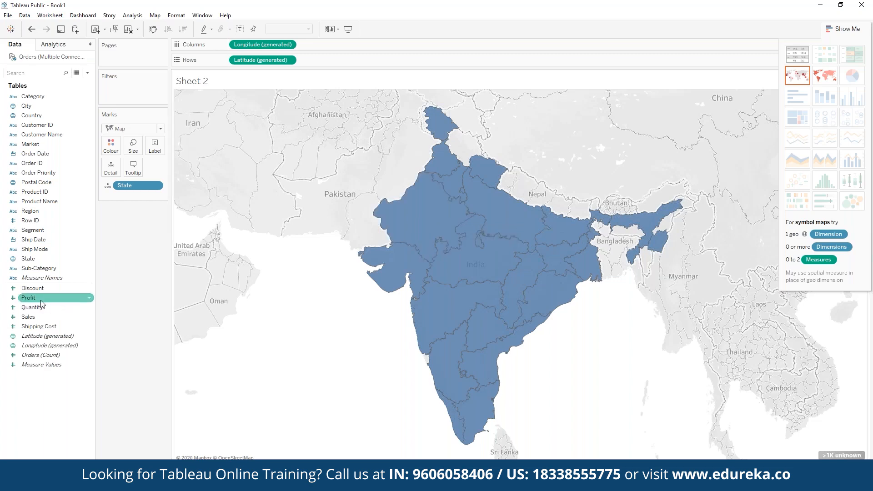
Colour the map's states by Profit using the Orange-Blue Diverging palette.
left_click_drag(29, 301, 110, 146)
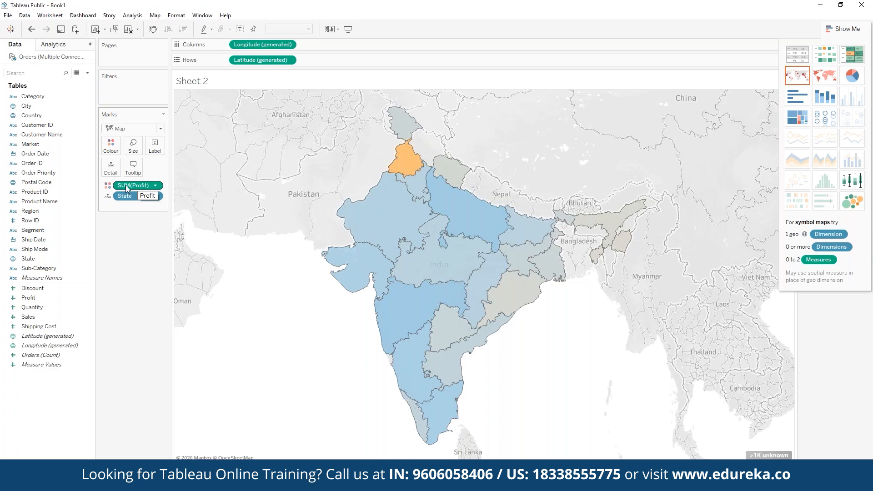
left_click(111, 146)
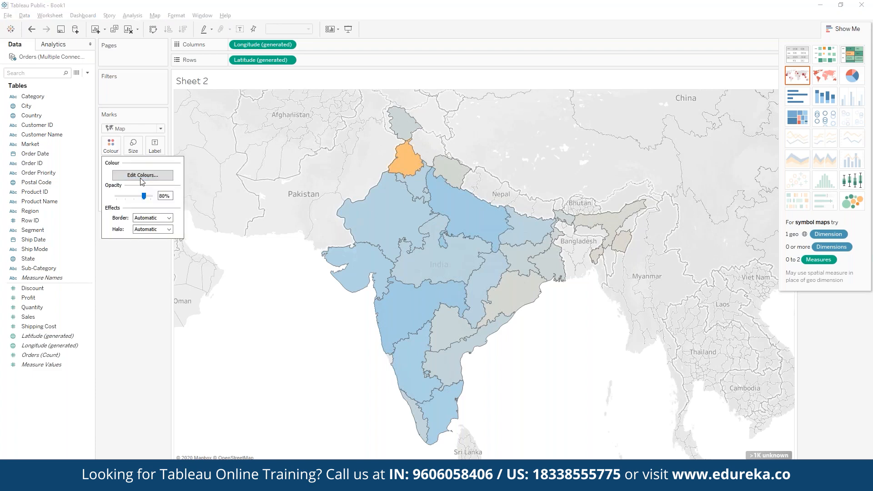
left_click(142, 175)
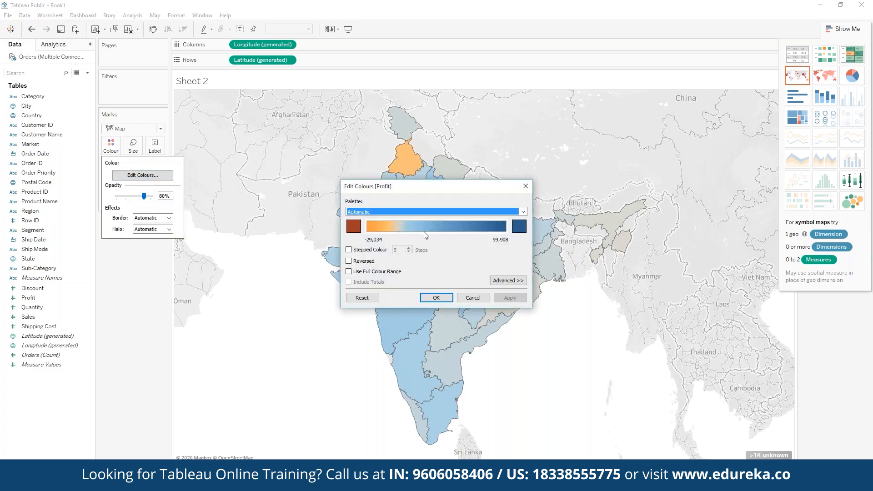
left_click(460, 210)
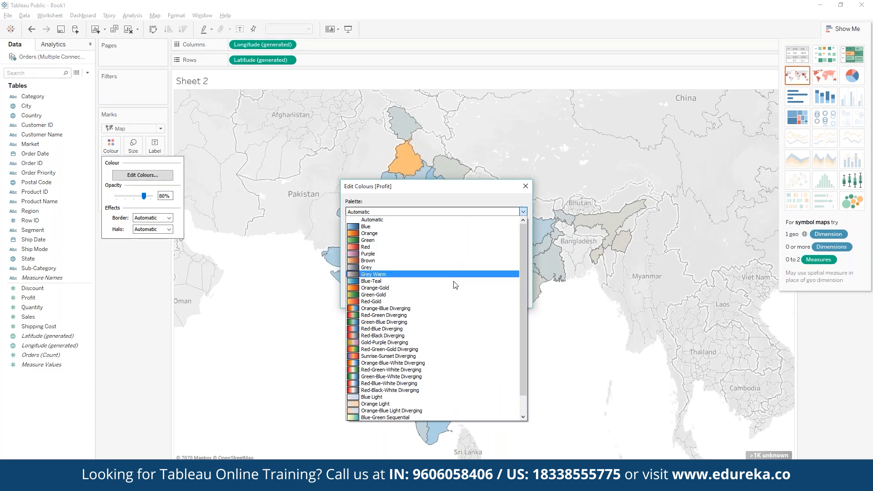
left_click(458, 311)
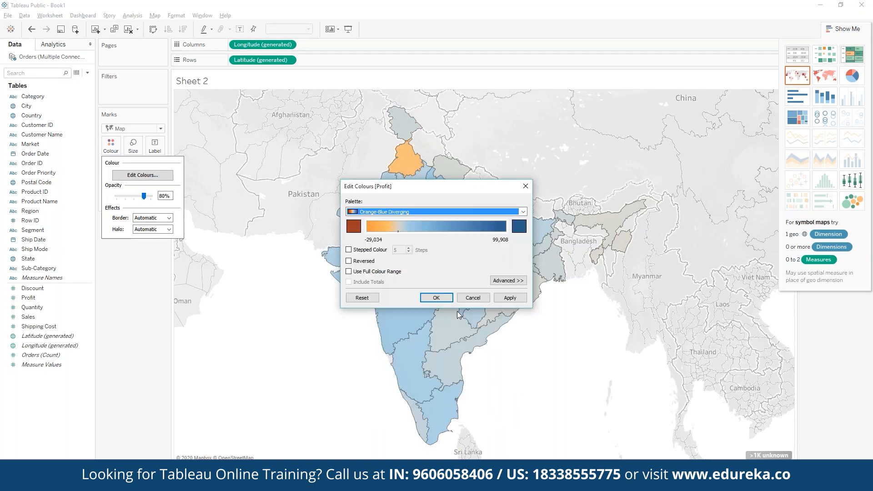
left_click(436, 297)
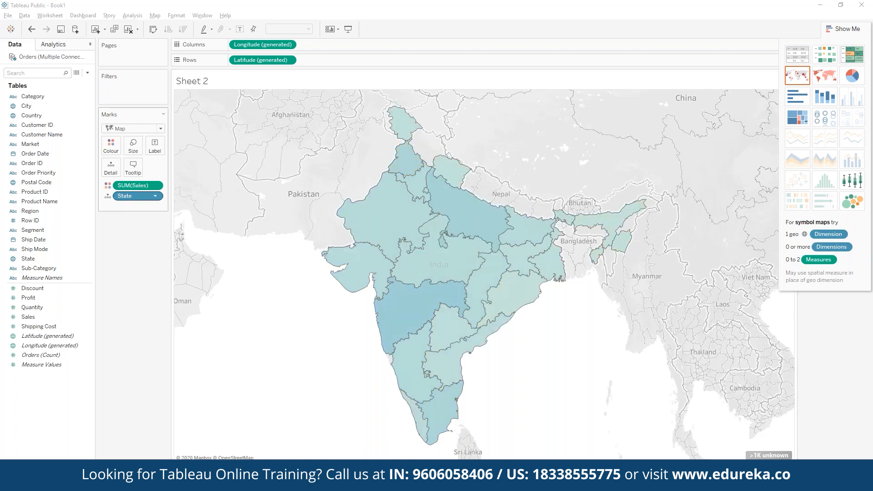
Colour the filled map by Profit in place of Sales, and assign Sales to Size.
left_click(41, 318)
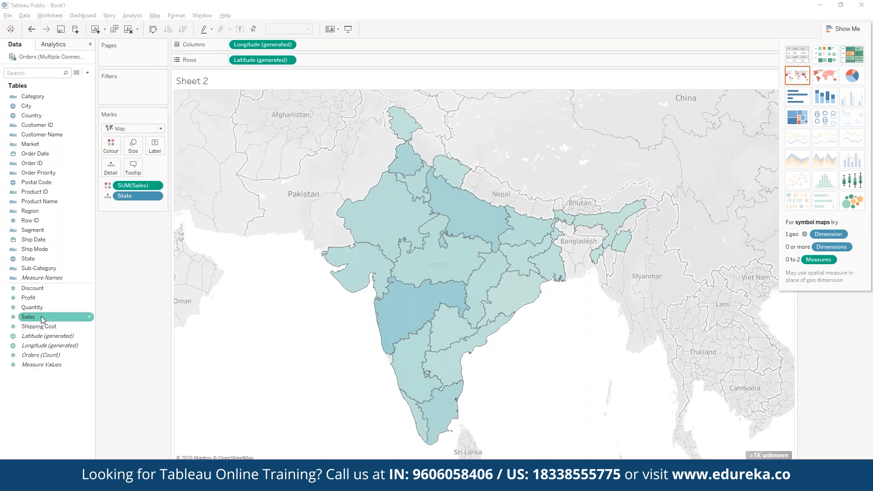
left_click_drag(34, 298, 110, 145)
left_click_drag(41, 317, 133, 145)
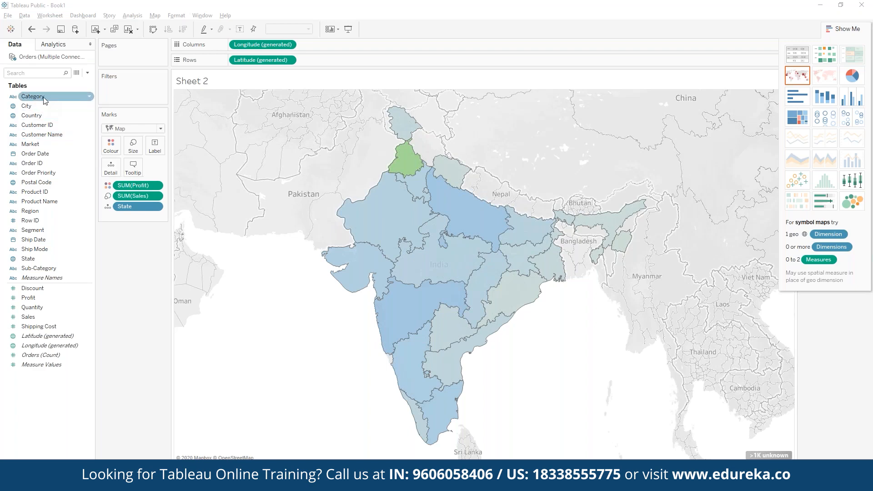
Try Category as the label on the map's states, and remove it from the Marks card.
left_click_drag(44, 99, 156, 141)
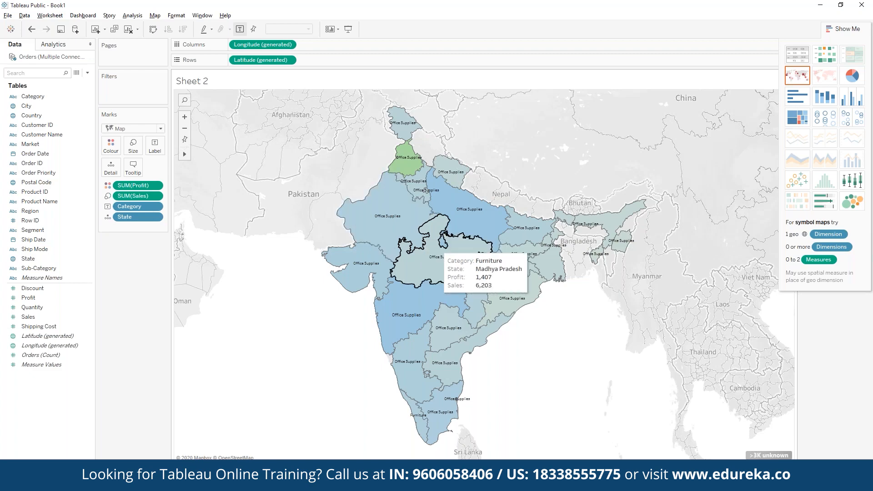
left_click(154, 207)
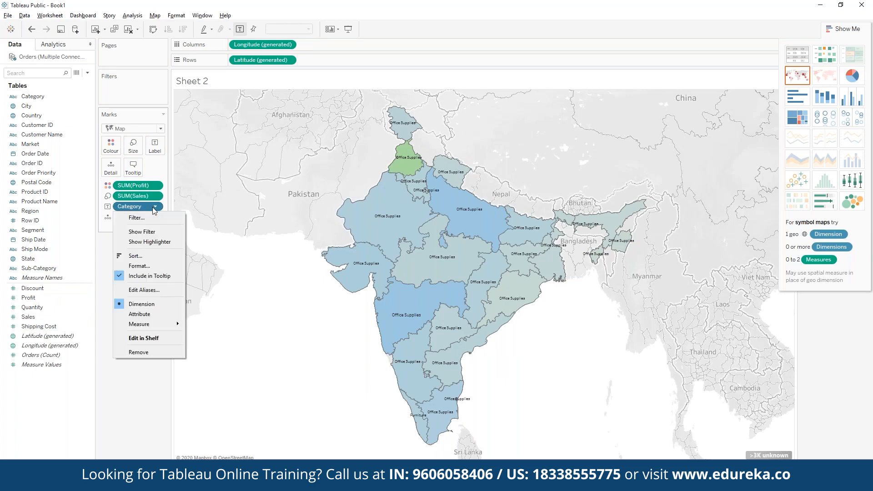
left_click(146, 353)
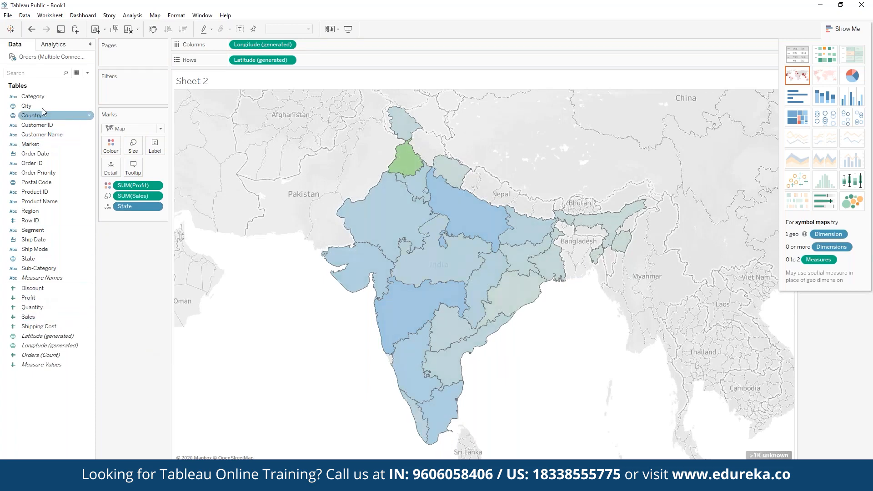
Label the map's states with Category and filter Category to Furniture only.
left_click_drag(40, 101, 156, 147)
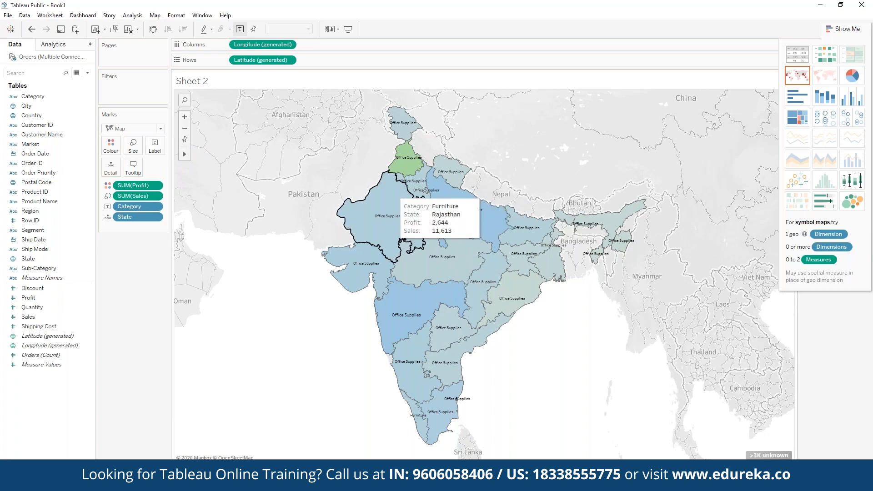
left_click(155, 207)
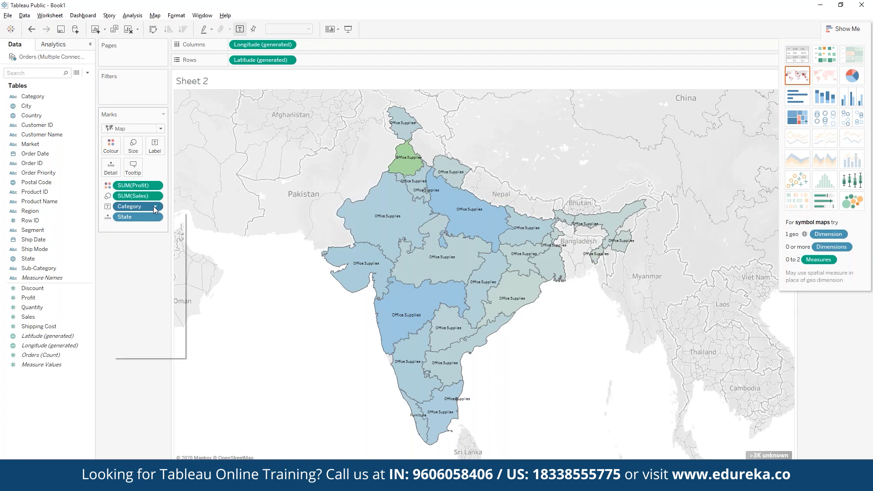
left_click(150, 221)
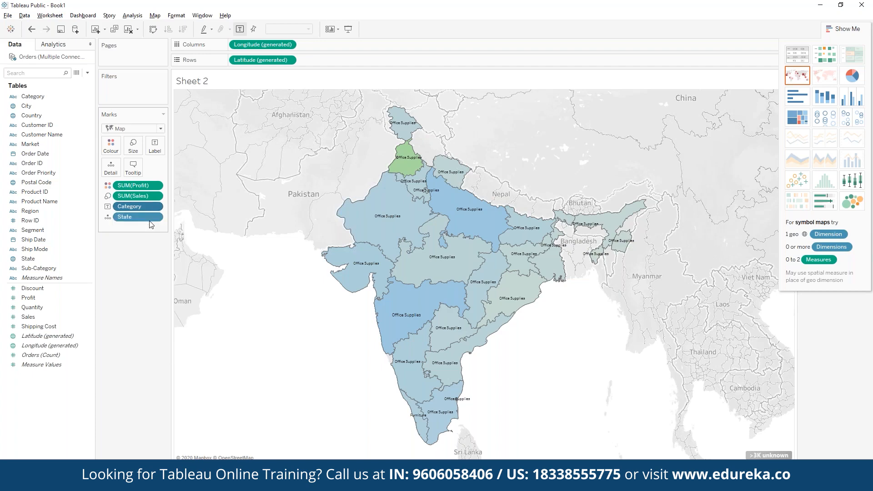
left_click(352, 197)
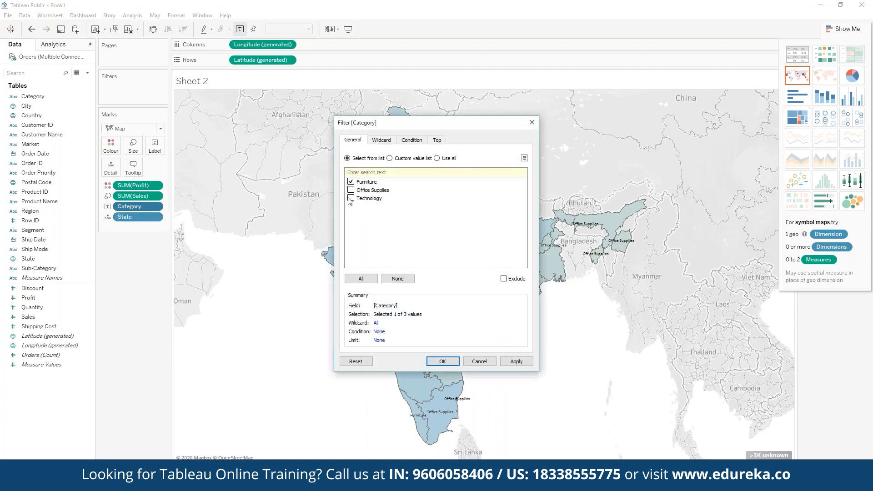
left_click(443, 361)
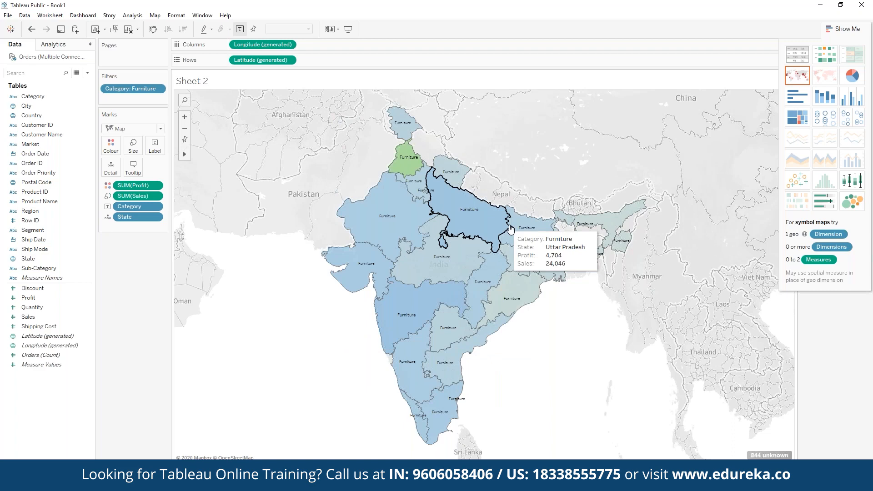
left_click(156, 207)
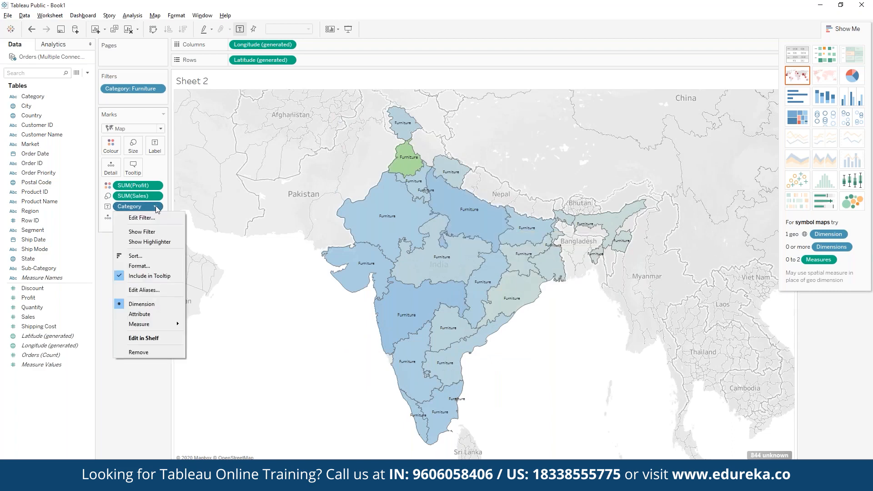
left_click(160, 256)
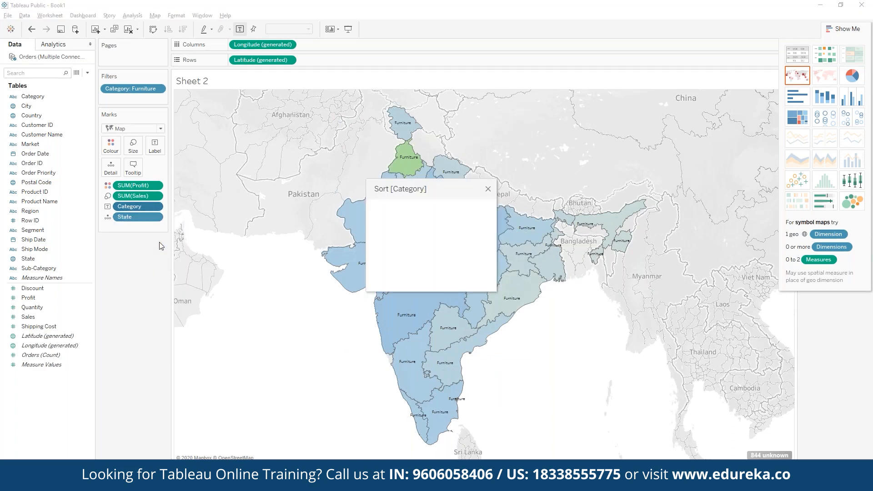
left_click(488, 189)
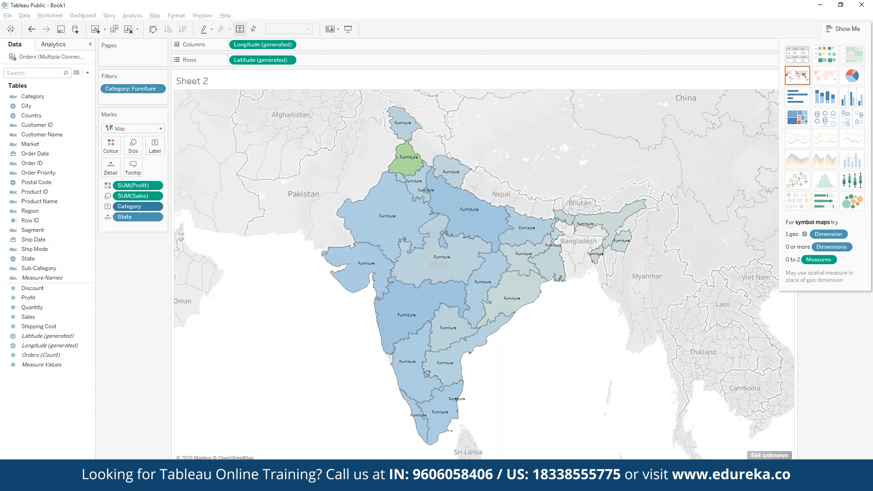
Change the Category filter on the map to include Office Supplies only, excluding Furniture.
left_click(155, 207)
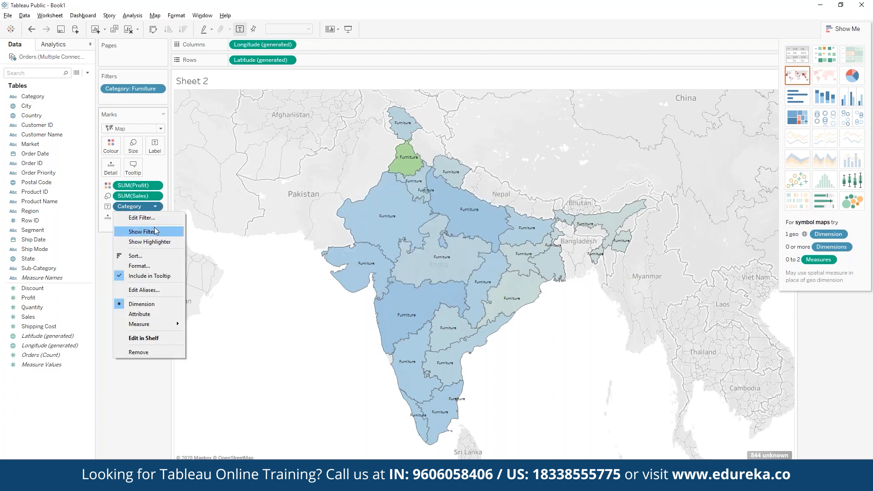
left_click(158, 219)
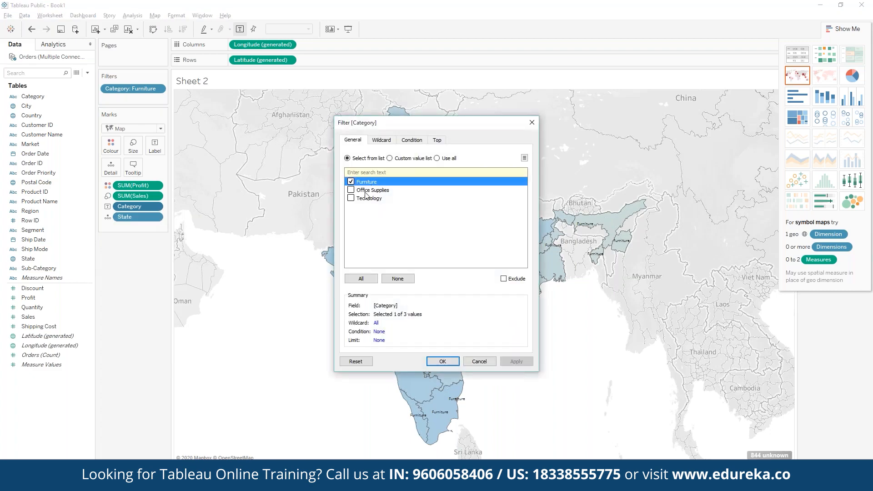
left_click(351, 190)
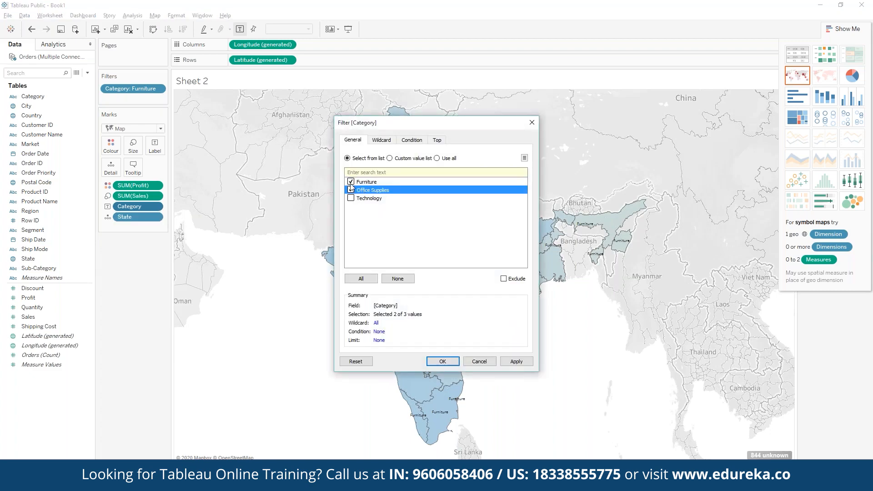
left_click(351, 182)
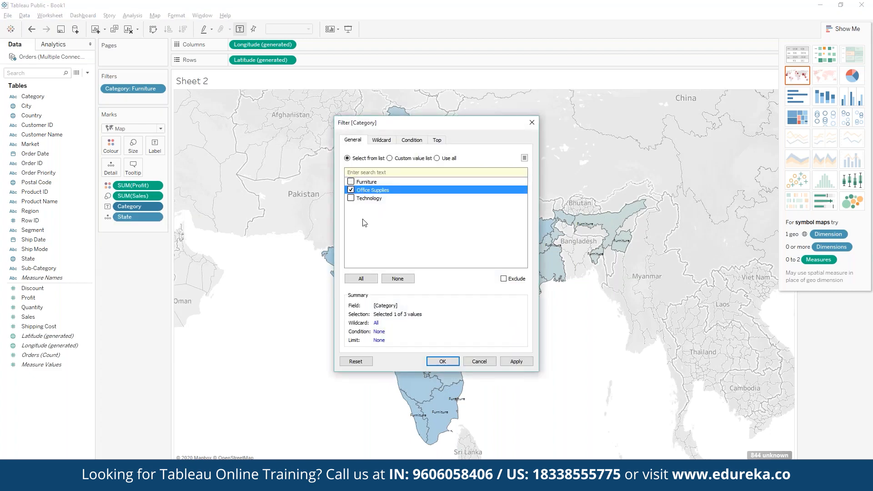
left_click(438, 363)
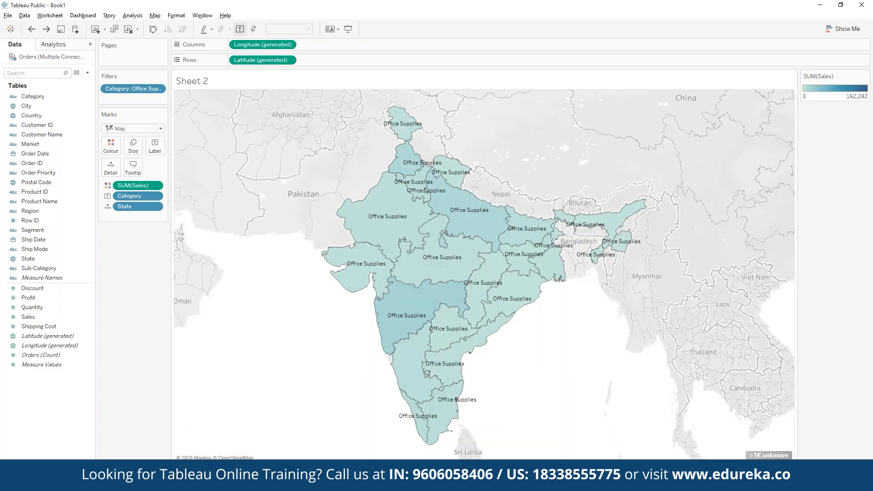
Start a new worksheet and chart Profit by Category, with Category on Columns and Profit on Rows.
left_click(113, 472)
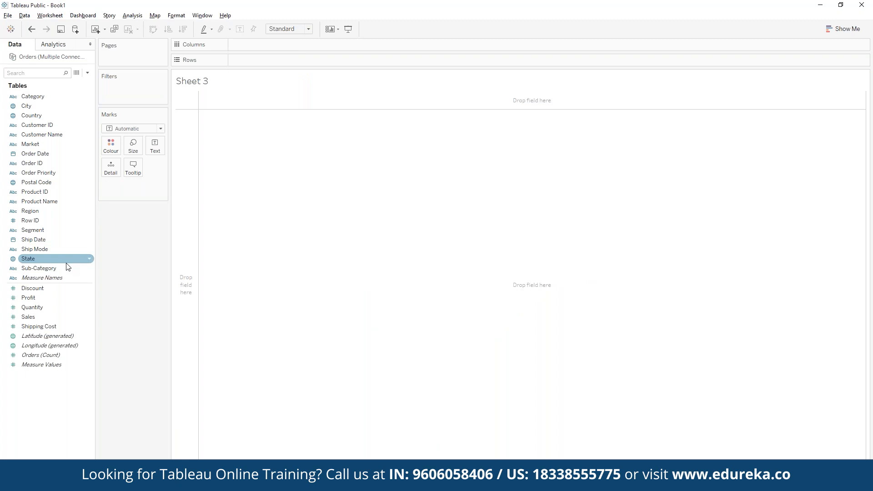
left_click_drag(32, 96, 266, 50)
left_click_drag(28, 297, 309, 64)
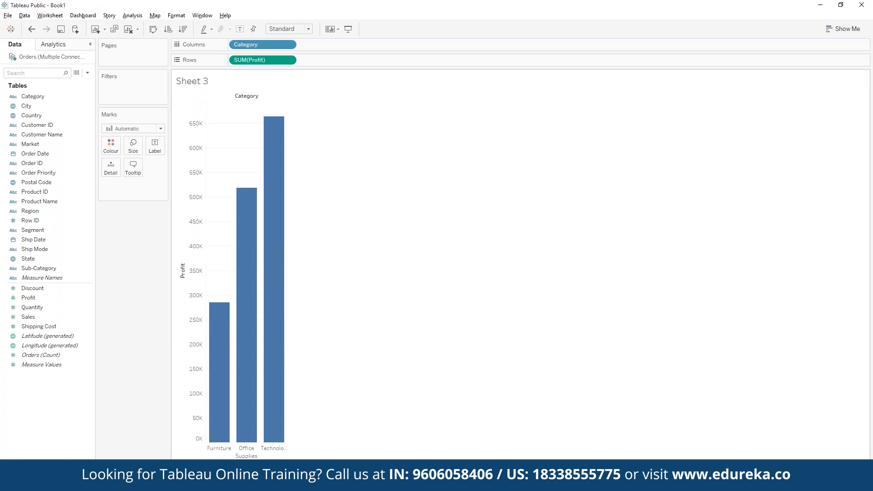
Try the profit-by-category chart as a pie chart, and change it to horizontal bars.
left_click(843, 29)
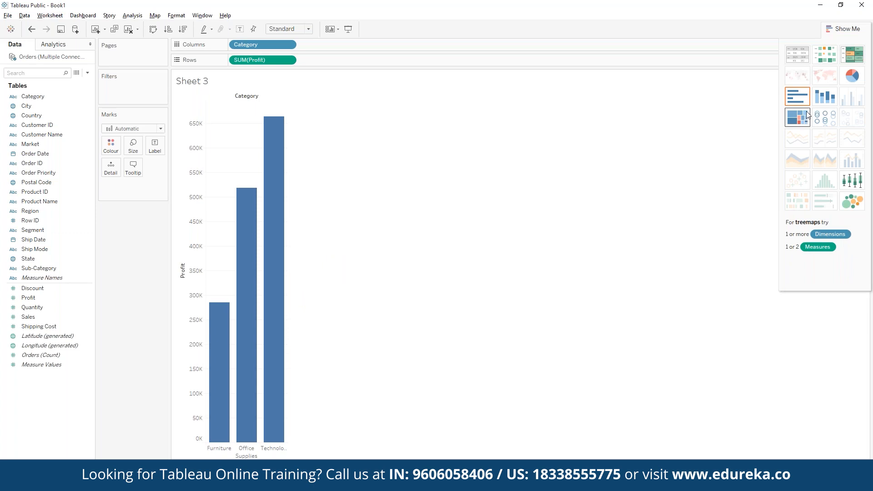
left_click(859, 80)
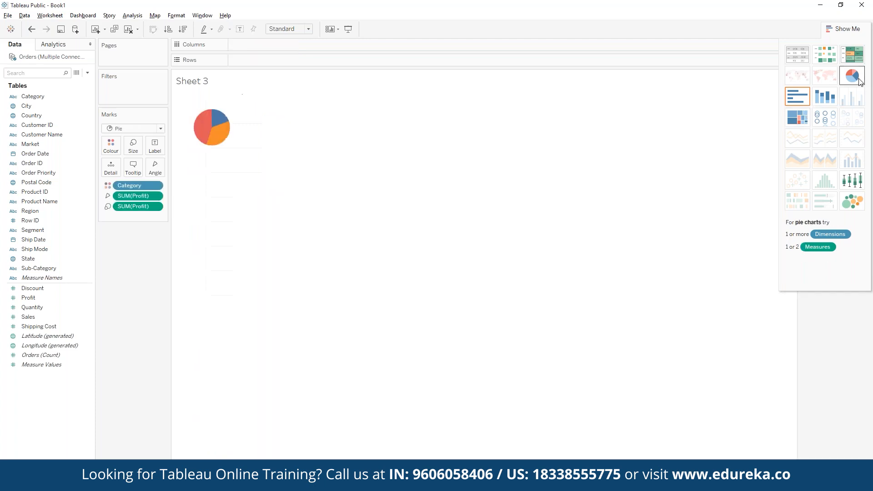
left_click(800, 117)
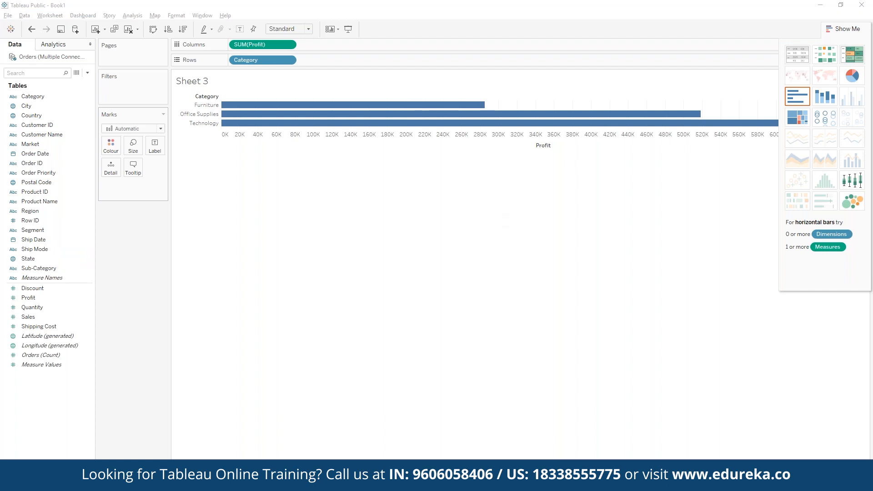
Break the category profit bars down by Segment on Rows and convert the chart to stacked bars.
left_click_drag(33, 230, 314, 60)
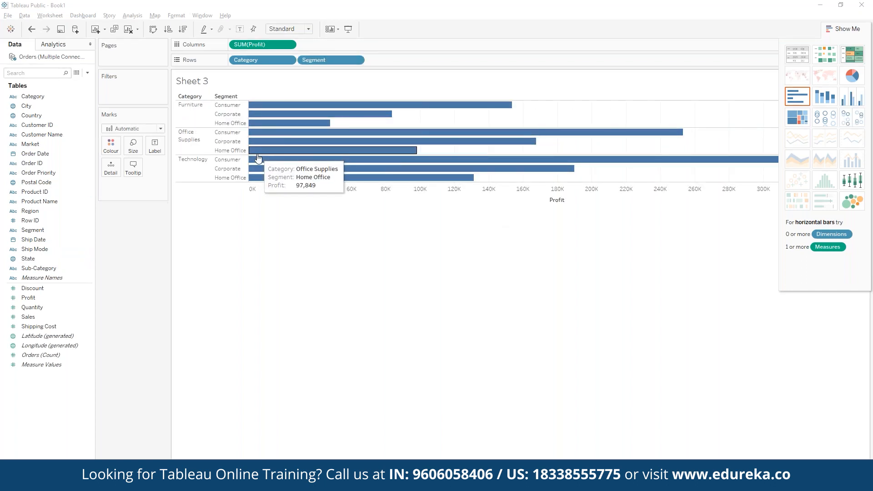
left_click(825, 100)
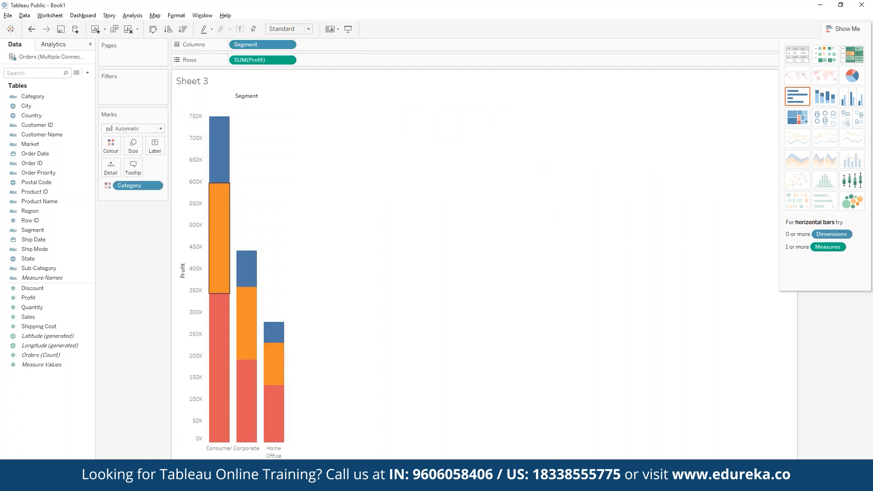
Colour the stacked segment bars by the year of Order Date in place of Category.
mouse_move(212, 239)
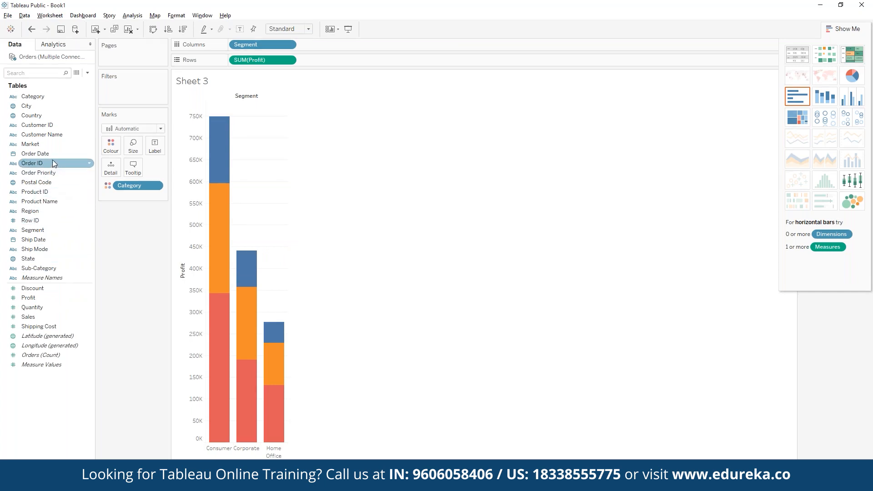
left_click_drag(51, 161, 111, 146)
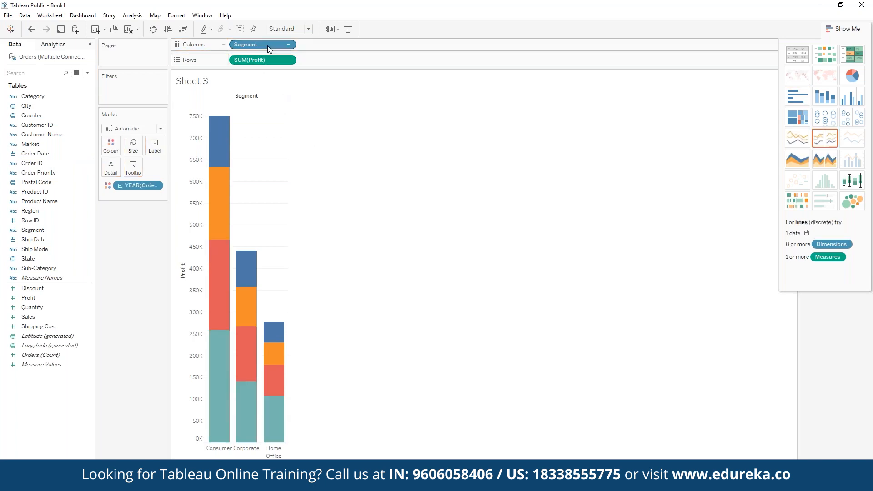
left_click(858, 283)
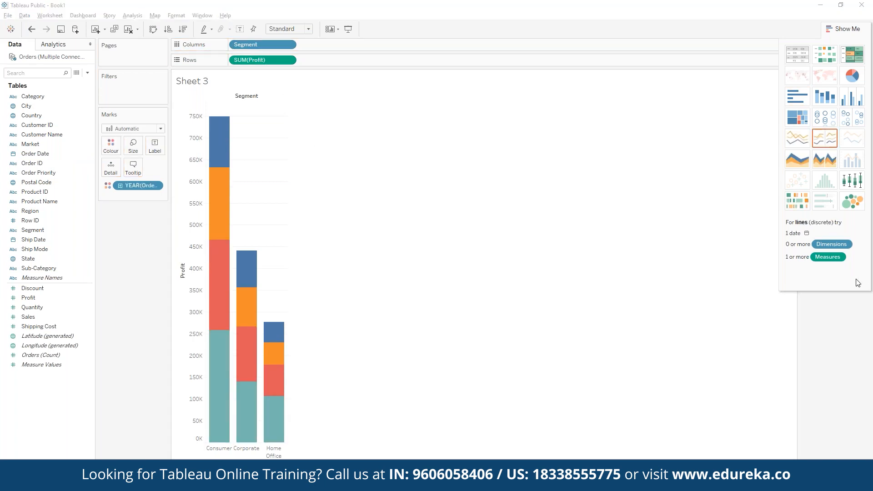